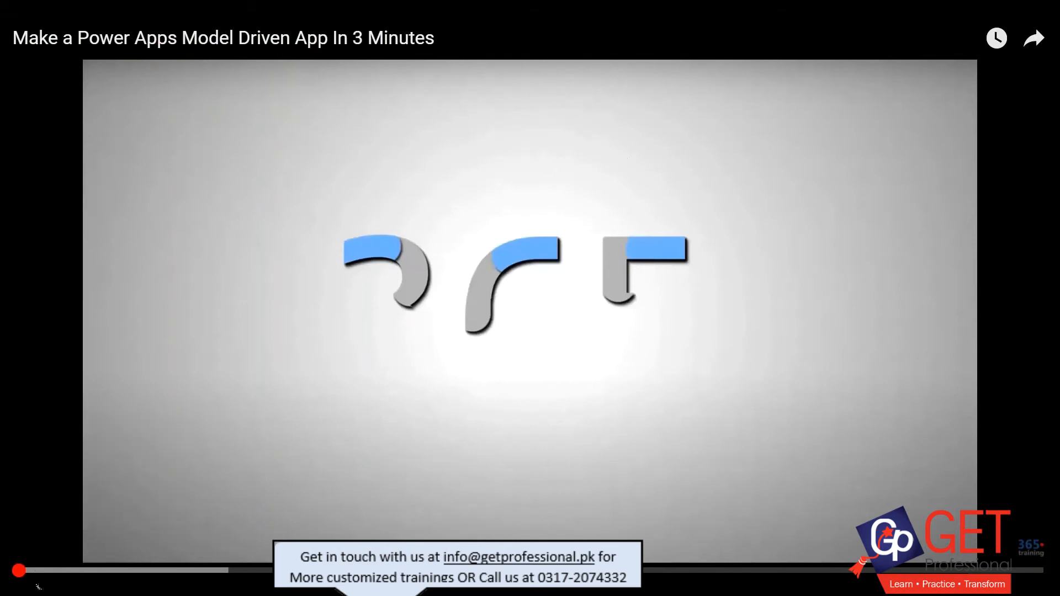
pyautogui.moveTo(156, 578); pyautogui.dragTo(187, 579)
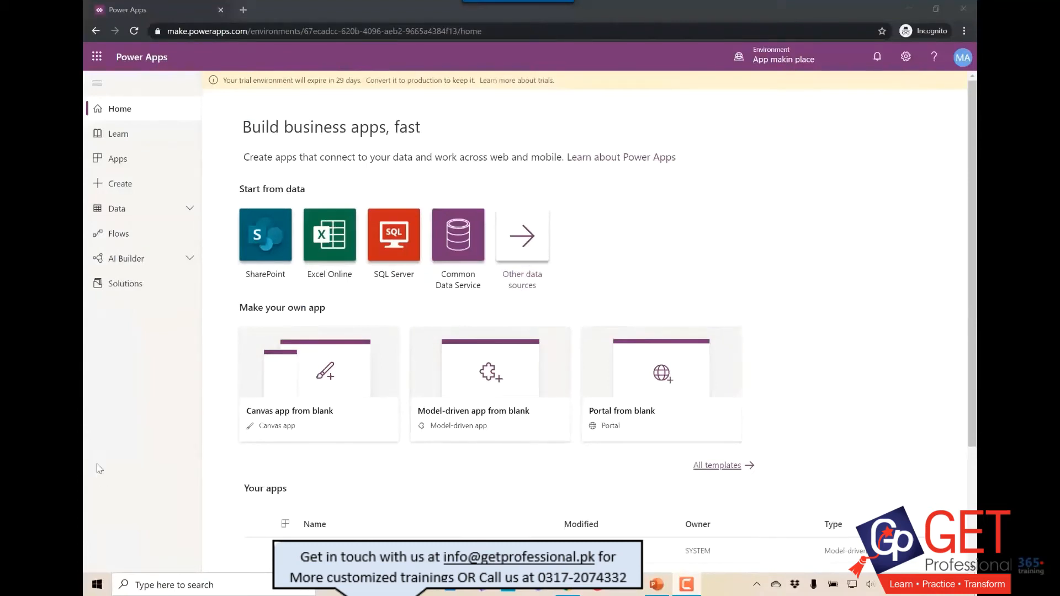
# Step: Start a new model-driven app inside the MakingApps solution
pyautogui.click(131, 293)
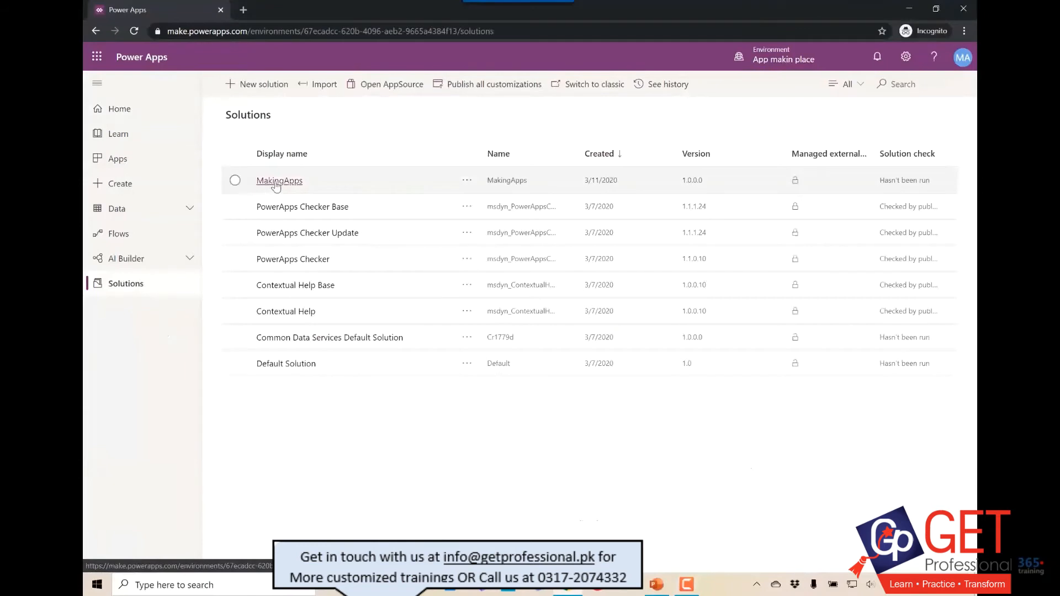
pyautogui.click(276, 182)
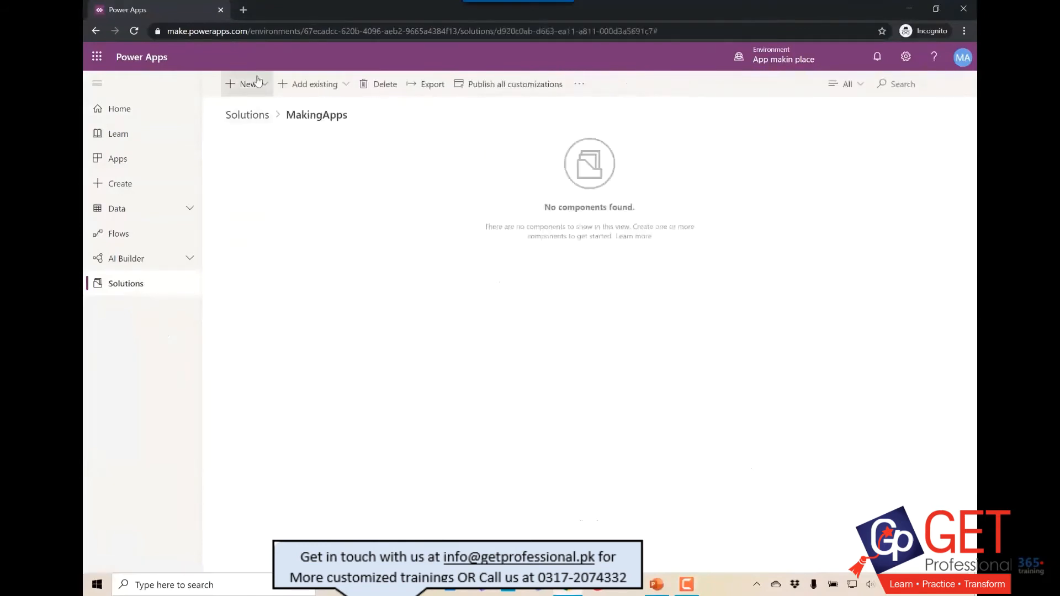
pyautogui.click(258, 82)
pyautogui.moveTo(268, 112)
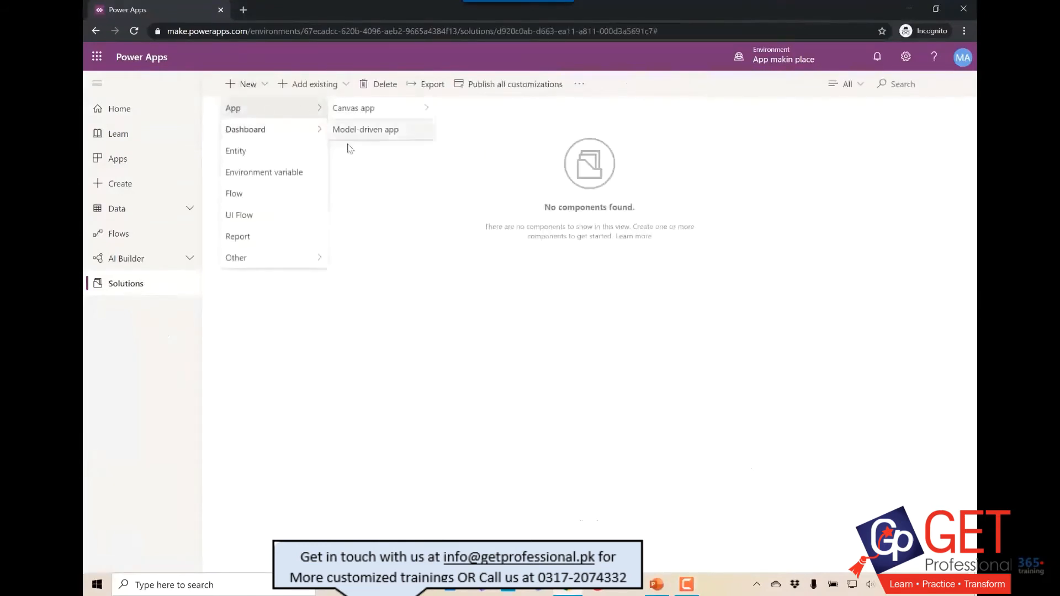
pyautogui.click(364, 134)
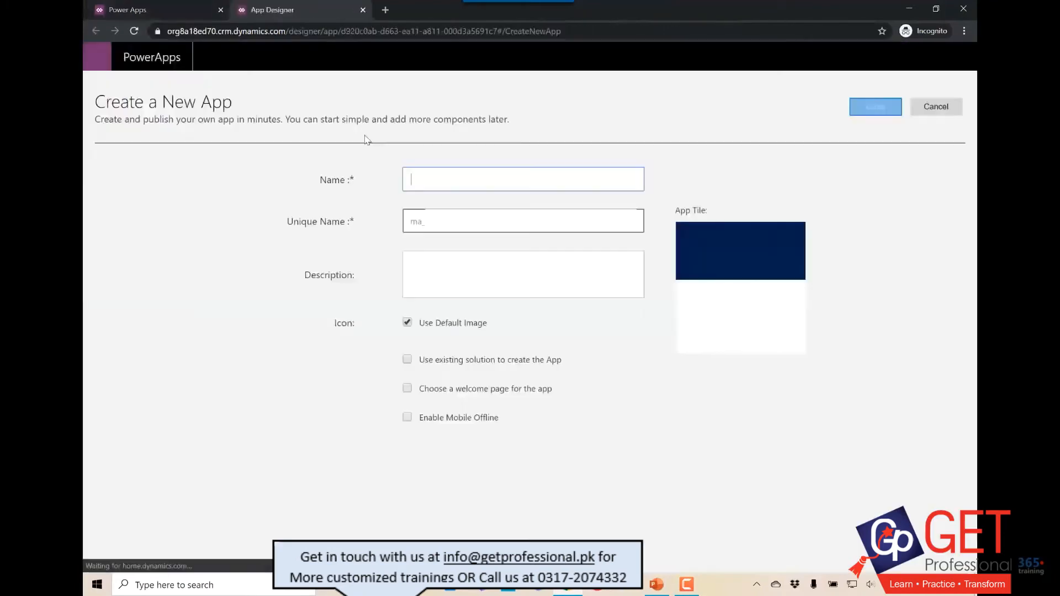
# Step: Create the app with the name "My new app" and angel_smile.png as its icon instead of the default image
pyautogui.write('My new app')
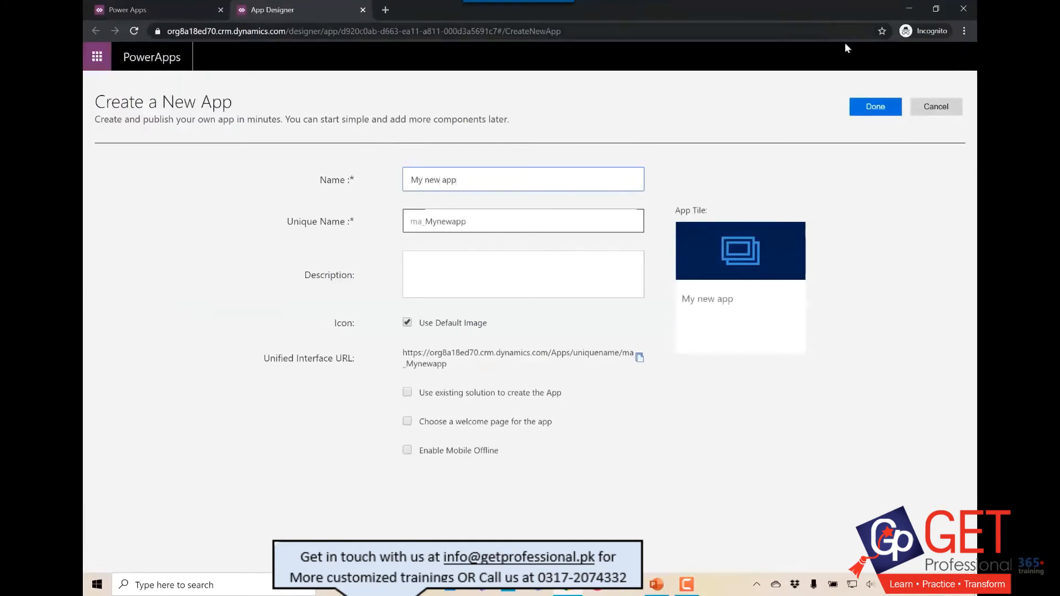
pyautogui.click(407, 323)
pyautogui.click(634, 360)
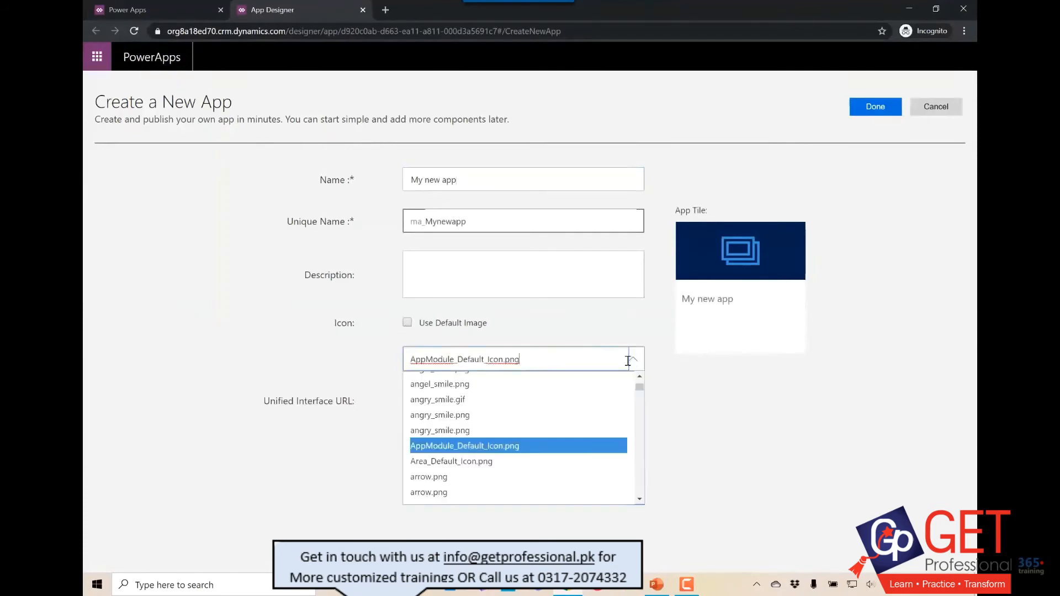
pyautogui.click(457, 384)
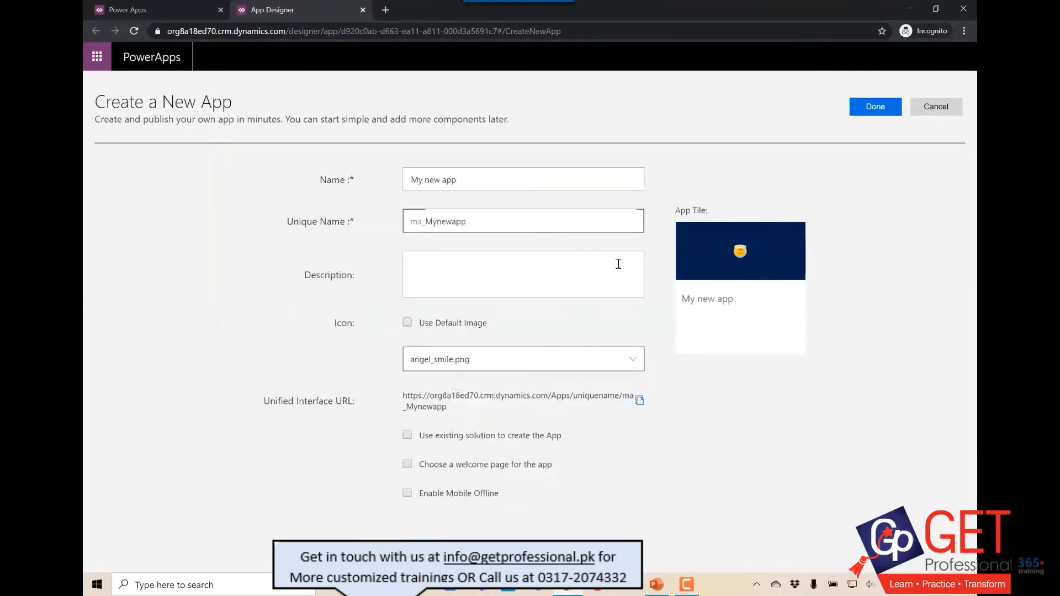
pyautogui.click(867, 108)
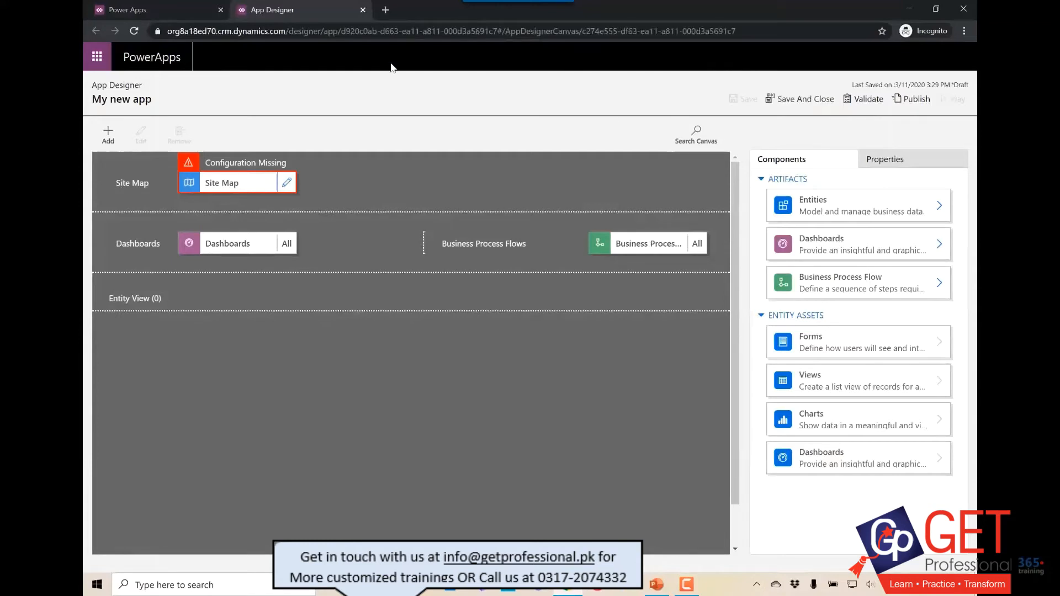
# Step: Open the app's site map for editing and title its area "My new app"
pyautogui.click(288, 183)
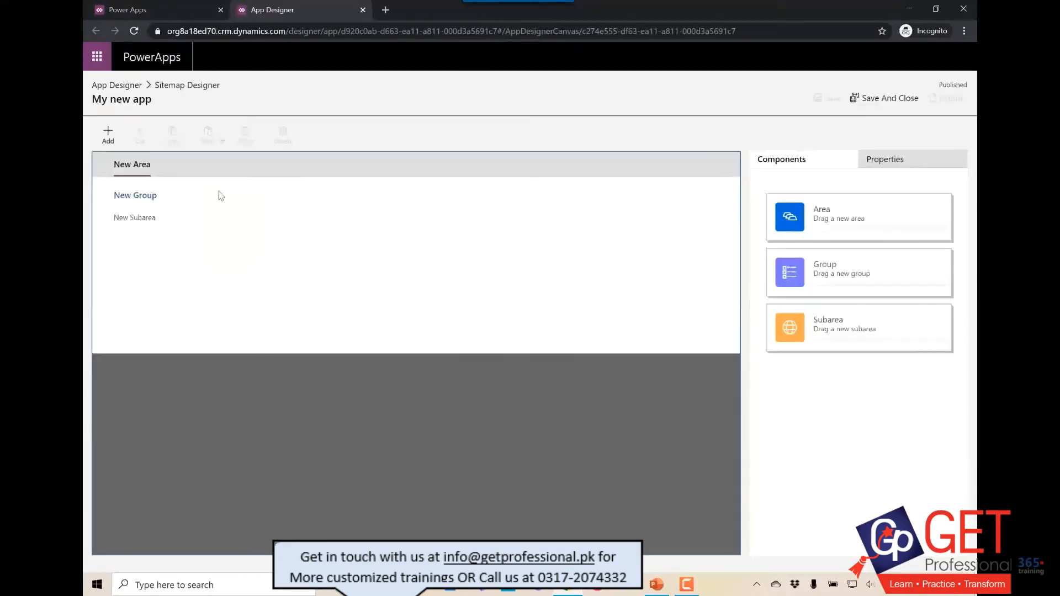
pyautogui.click(133, 164)
pyautogui.click(824, 240)
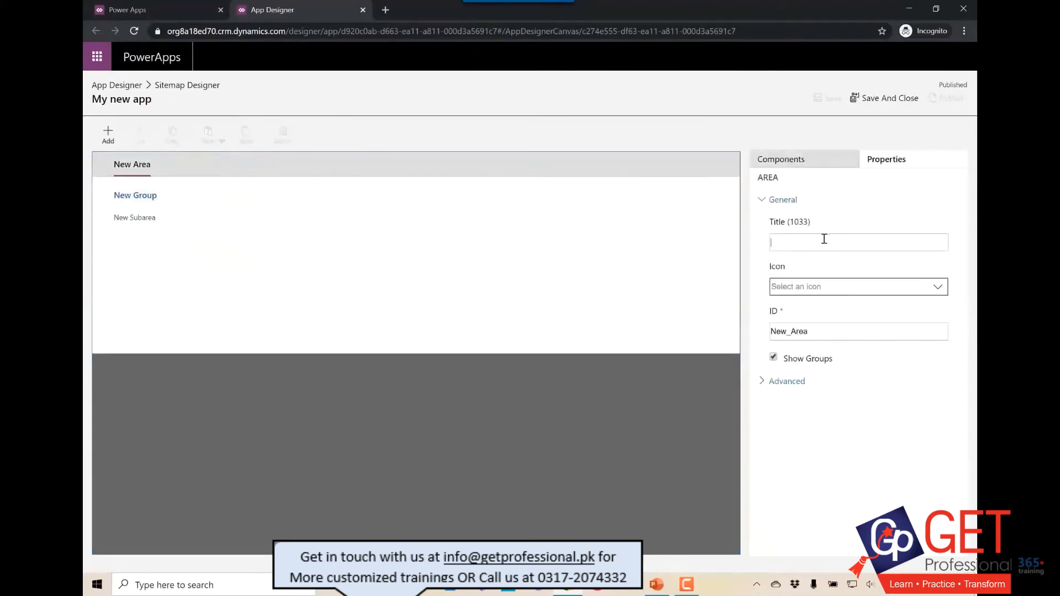
pyautogui.write('My new app')
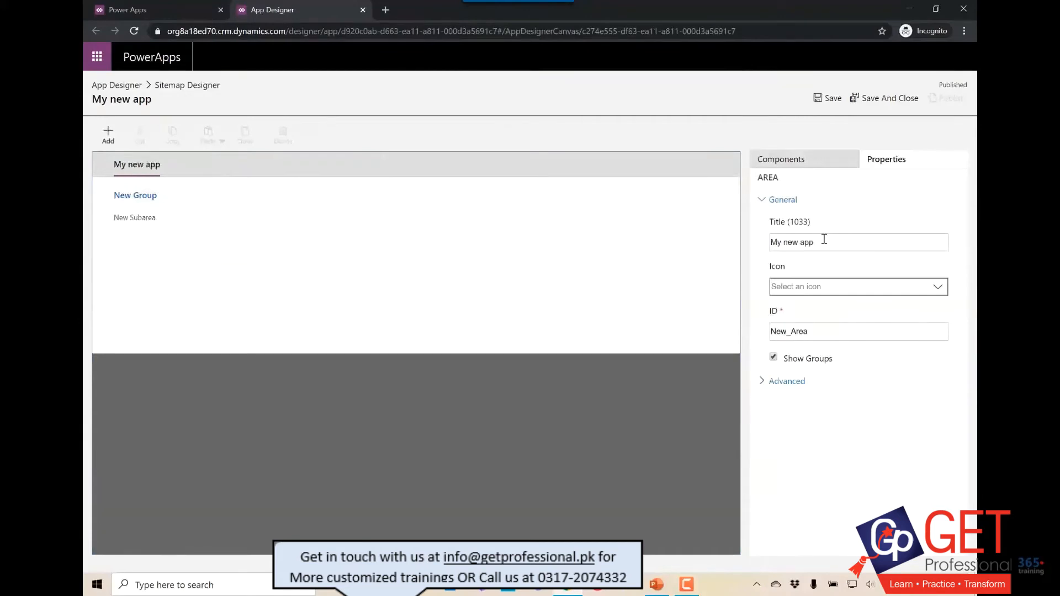
# Step: Title the site map's group "Customers"
pyautogui.click(148, 193)
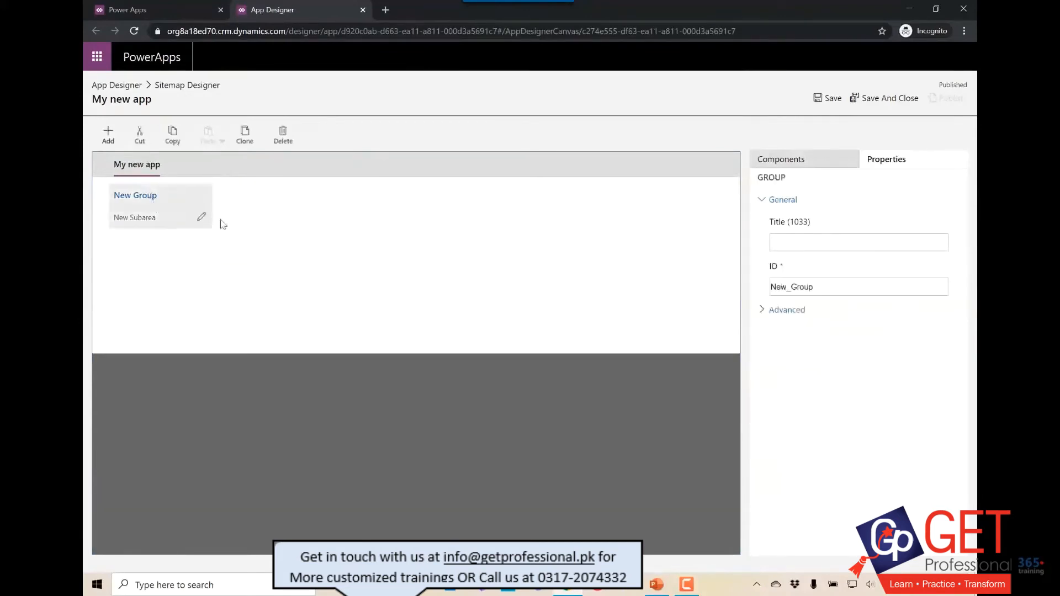
pyautogui.click(791, 246)
pyautogui.write('Custo')
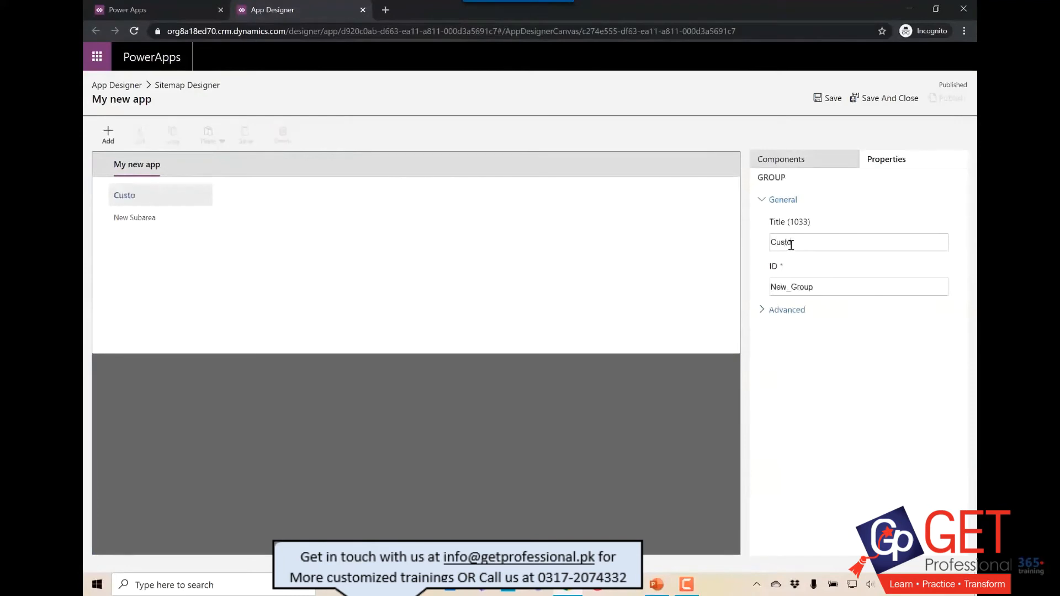
pyautogui.write('mers')
# Step: Set the existing subarea under Customers to type Entity, using the Account entity
pyautogui.click(149, 216)
pyautogui.click(880, 243)
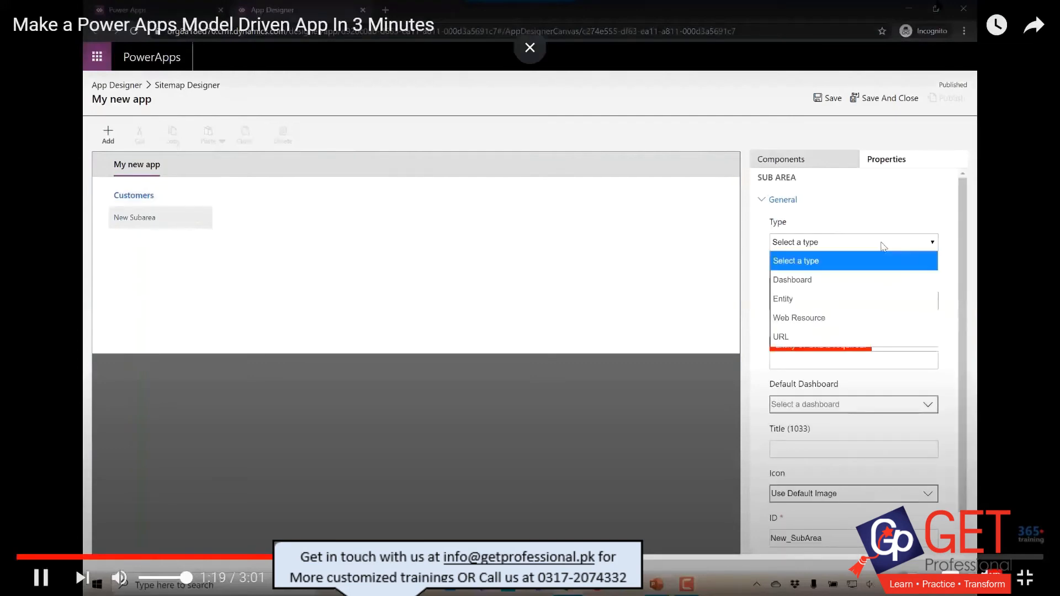
pyautogui.click(832, 299)
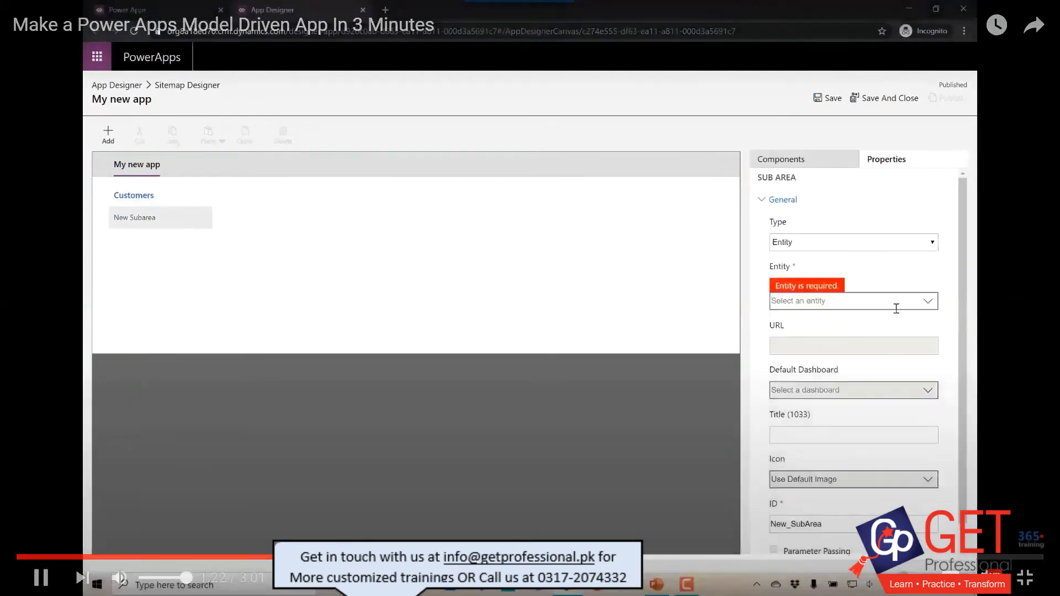
pyautogui.click(859, 301)
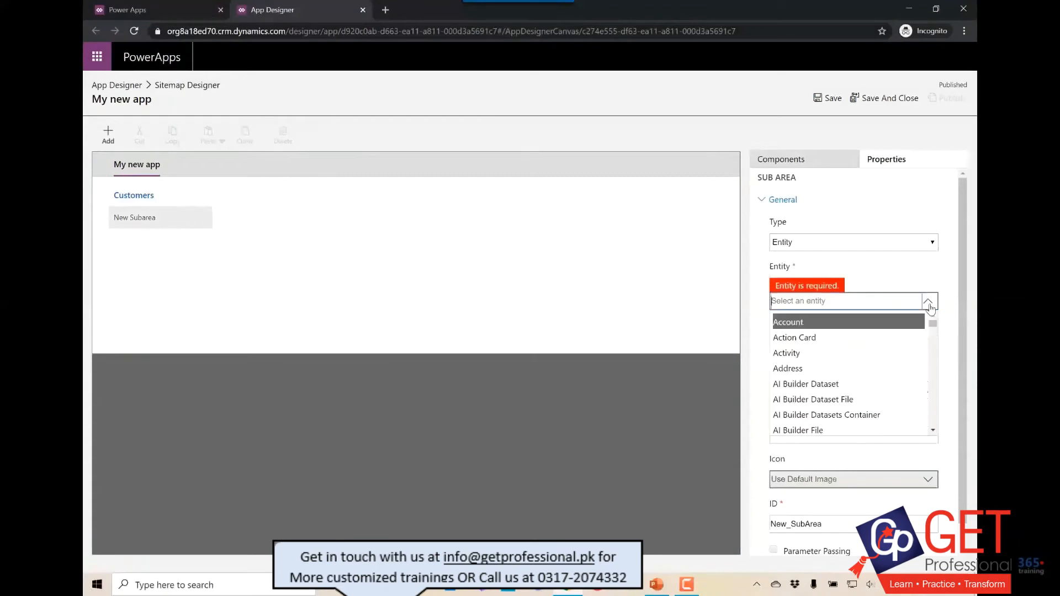
pyautogui.click(796, 322)
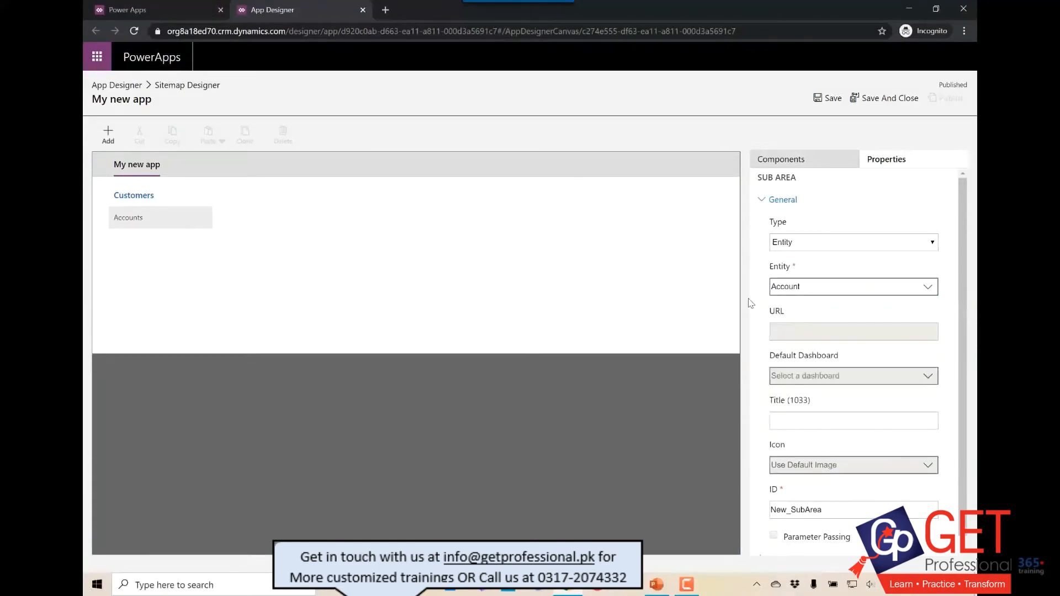
# Step: Add a second subarea under Customers with type Entity, using the Contact entity
pyautogui.click(105, 135)
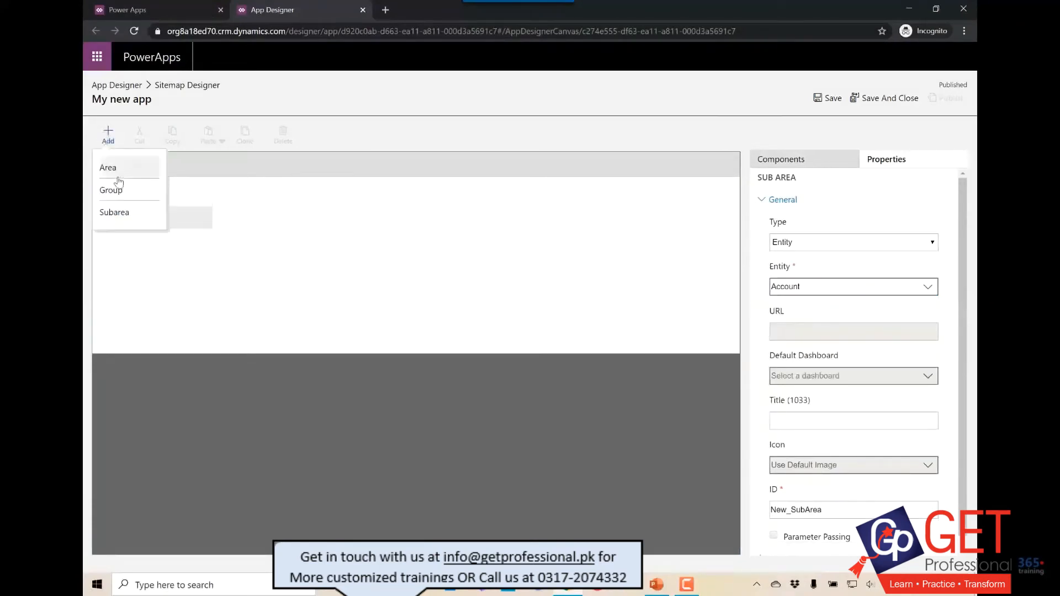
pyautogui.click(112, 212)
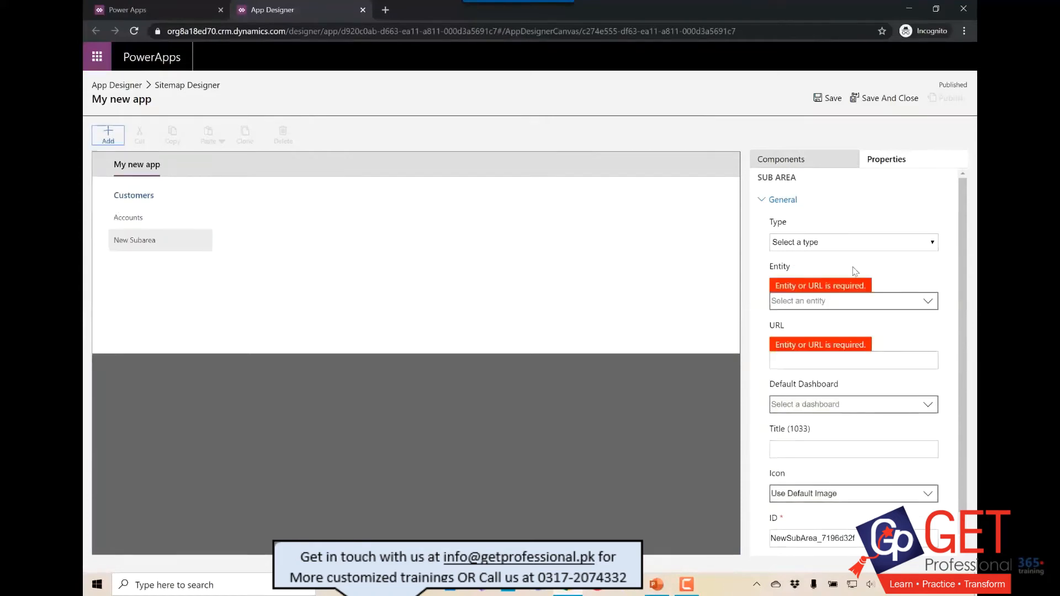
pyautogui.click(858, 247)
pyautogui.click(821, 293)
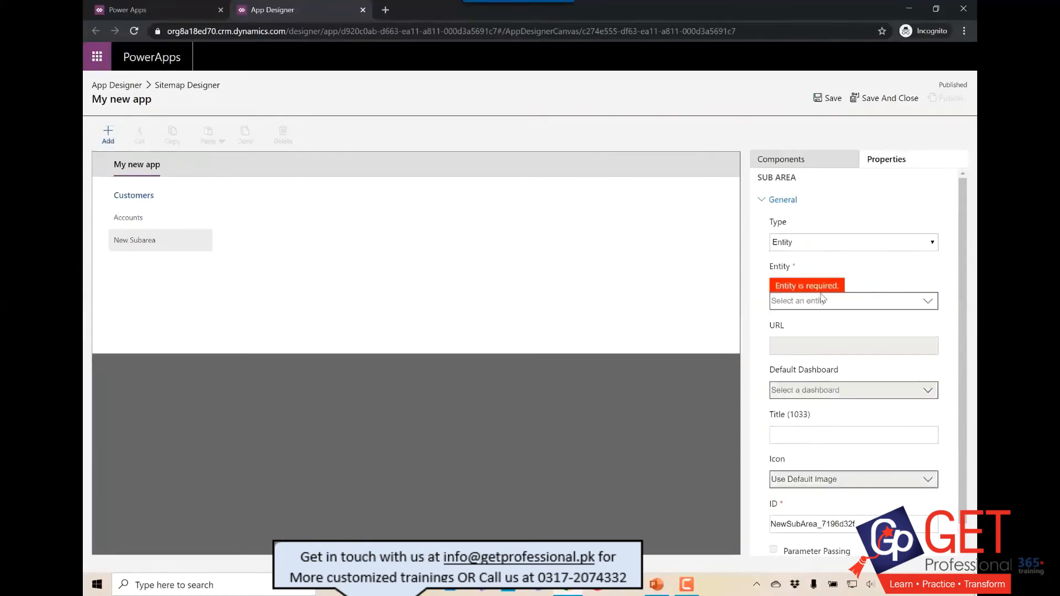
pyautogui.click(926, 303)
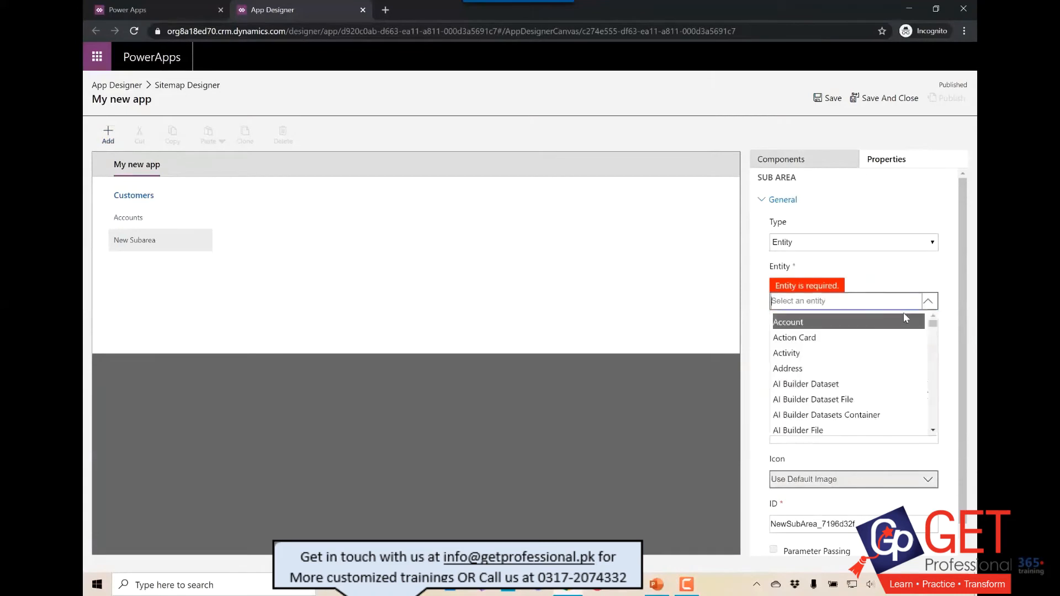
pyautogui.scroll(-3, 862, 356)
pyautogui.scroll(-8, 861, 358)
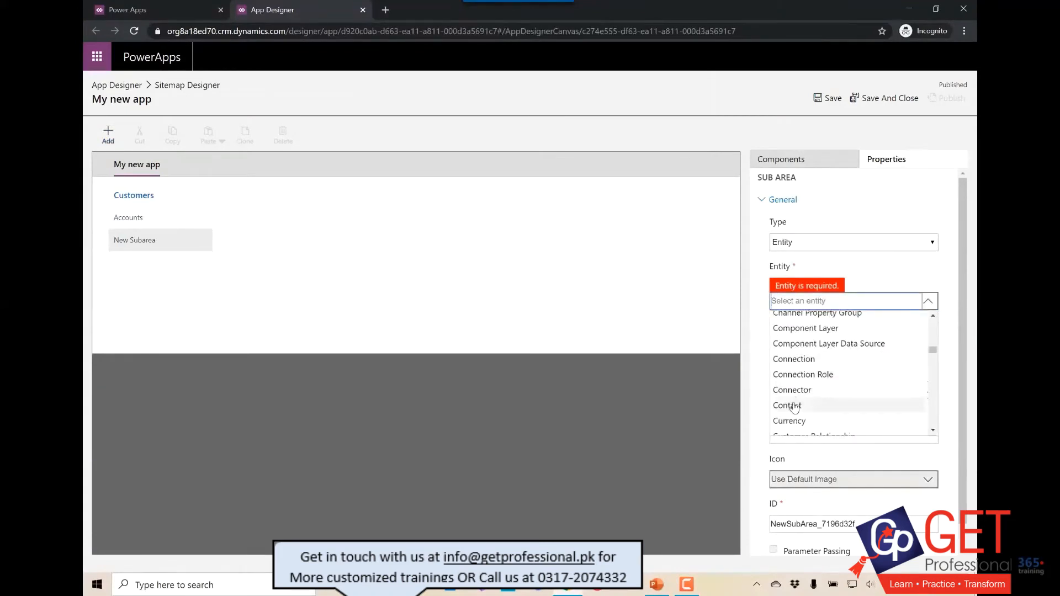
pyautogui.click(793, 406)
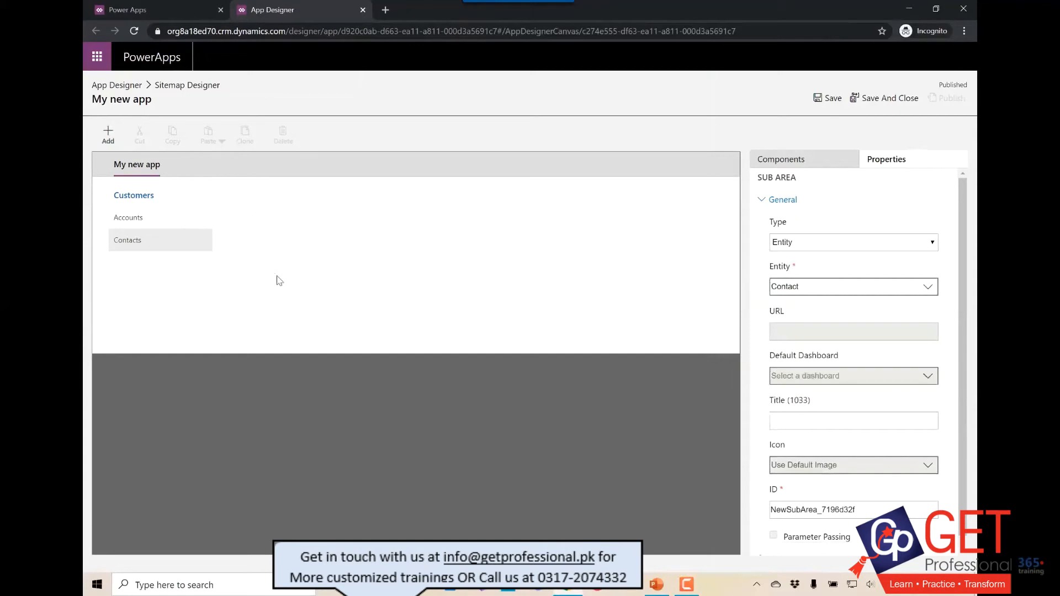
# Step: Save and publish the site map, and return to the app's main design canvas
pyautogui.click(826, 99)
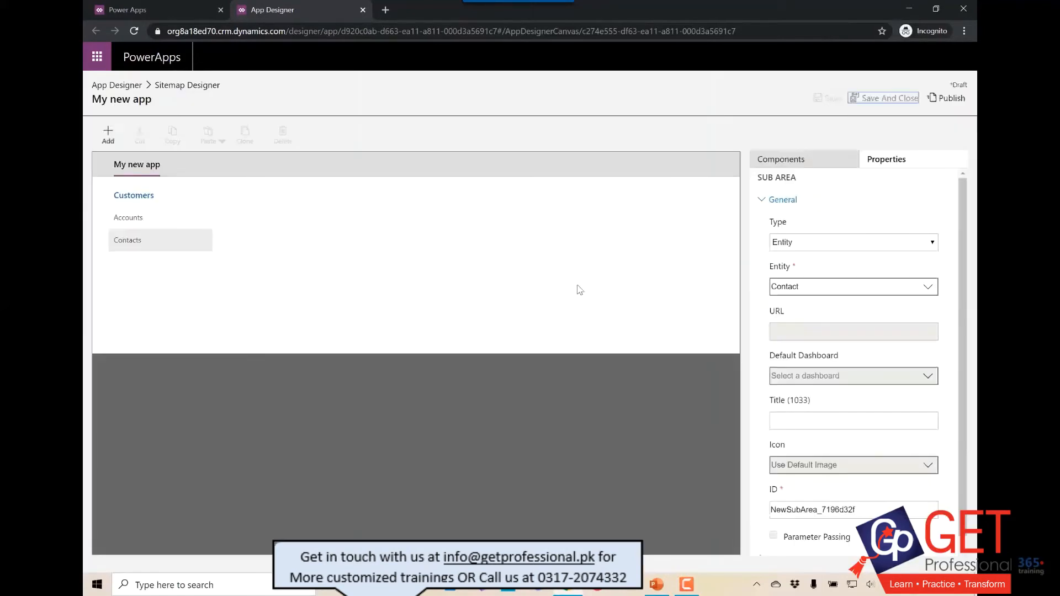
pyautogui.click(941, 98)
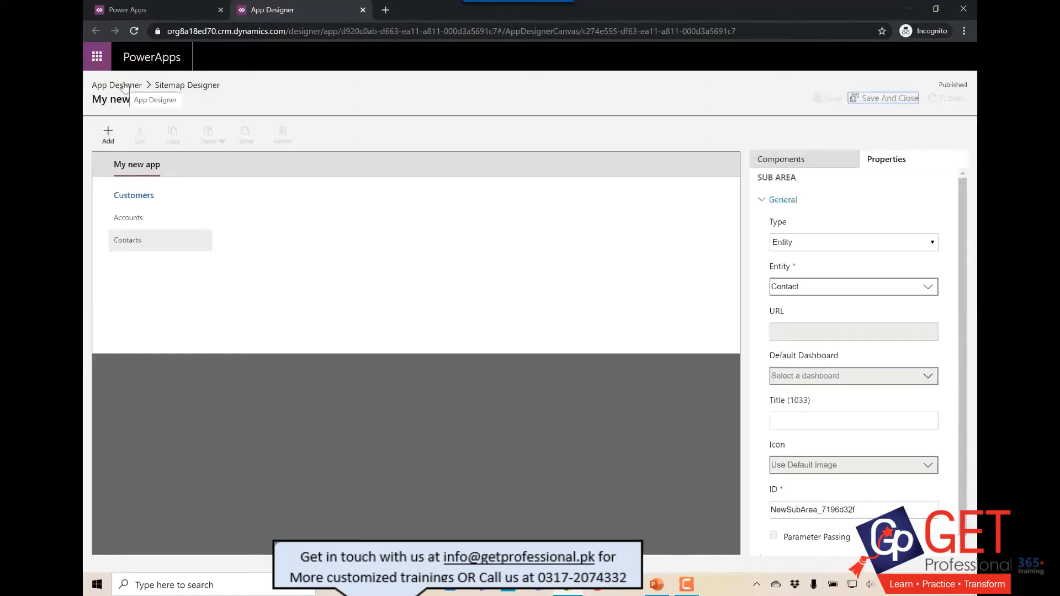
pyautogui.click(125, 88)
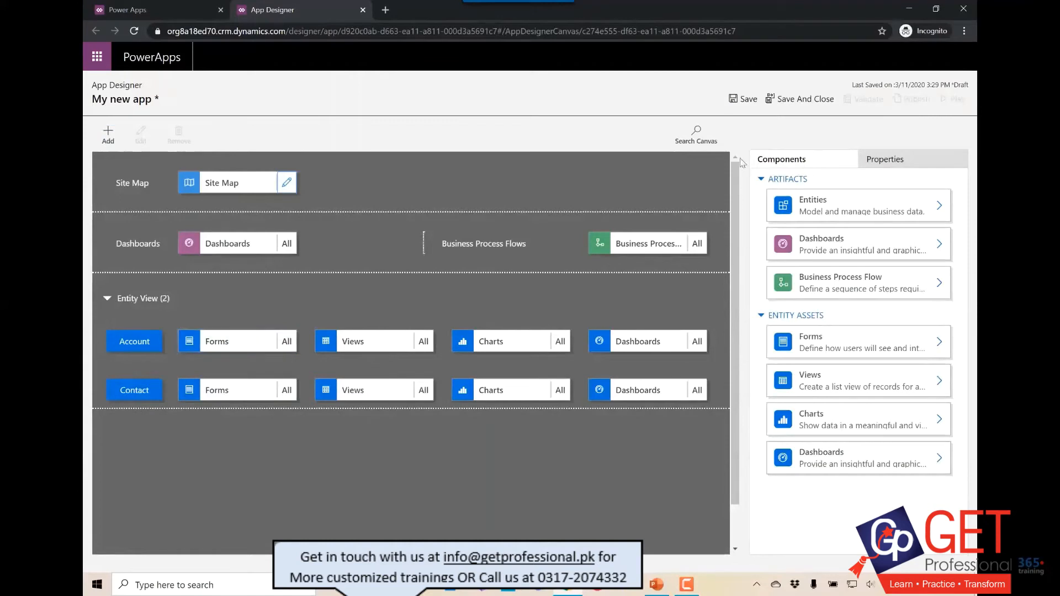
# Step: Save the app, validate it and review the warning details, and publish it
pyautogui.click(743, 100)
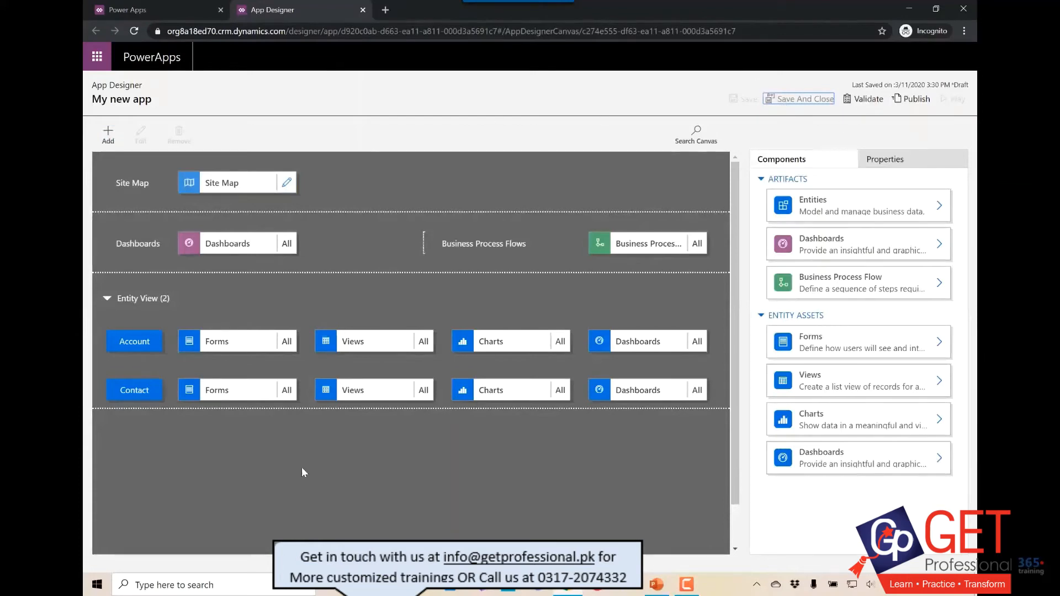
pyautogui.click(864, 98)
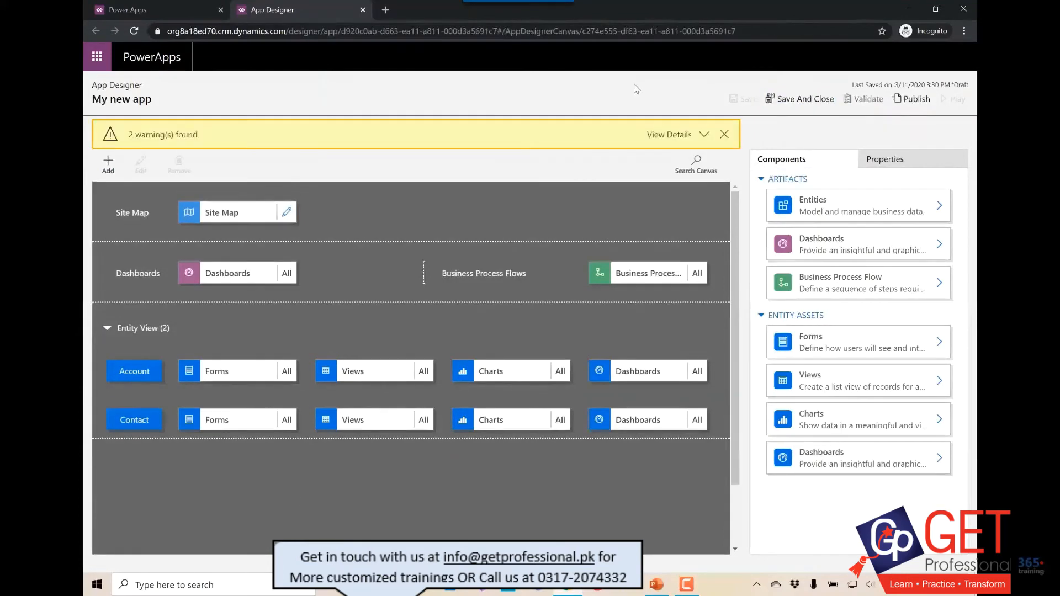
pyautogui.click(694, 138)
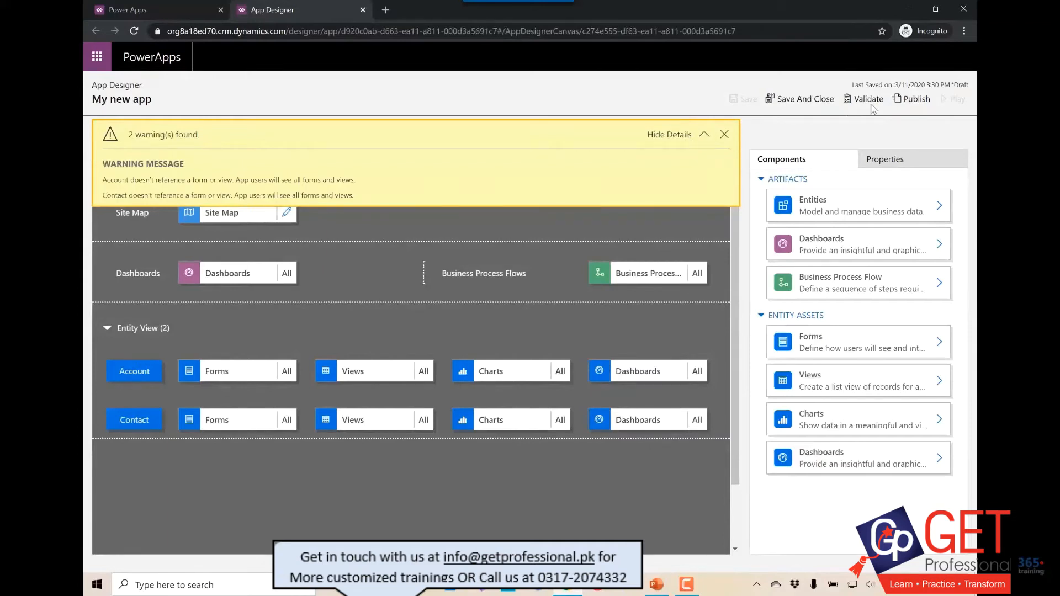
pyautogui.click(907, 105)
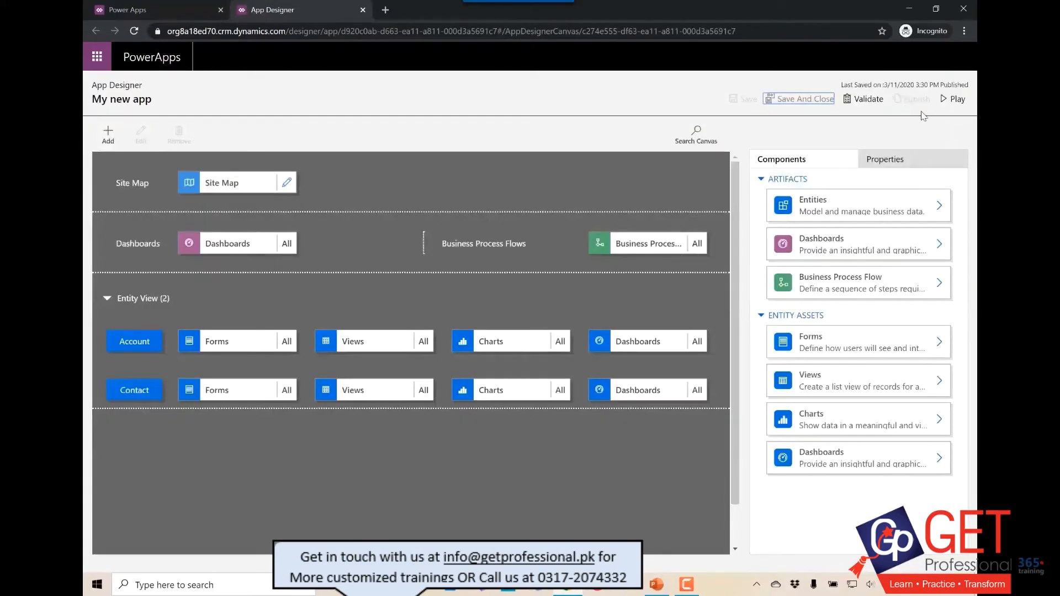
# Step: Run the published app and save a new account record named "My new account"
pyautogui.click(956, 100)
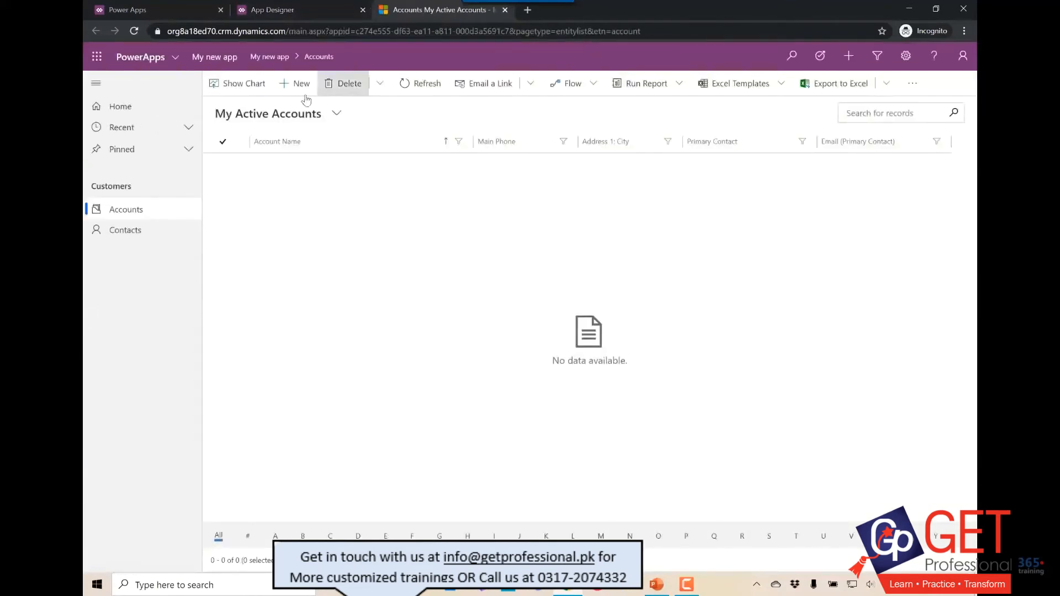
pyautogui.click(290, 86)
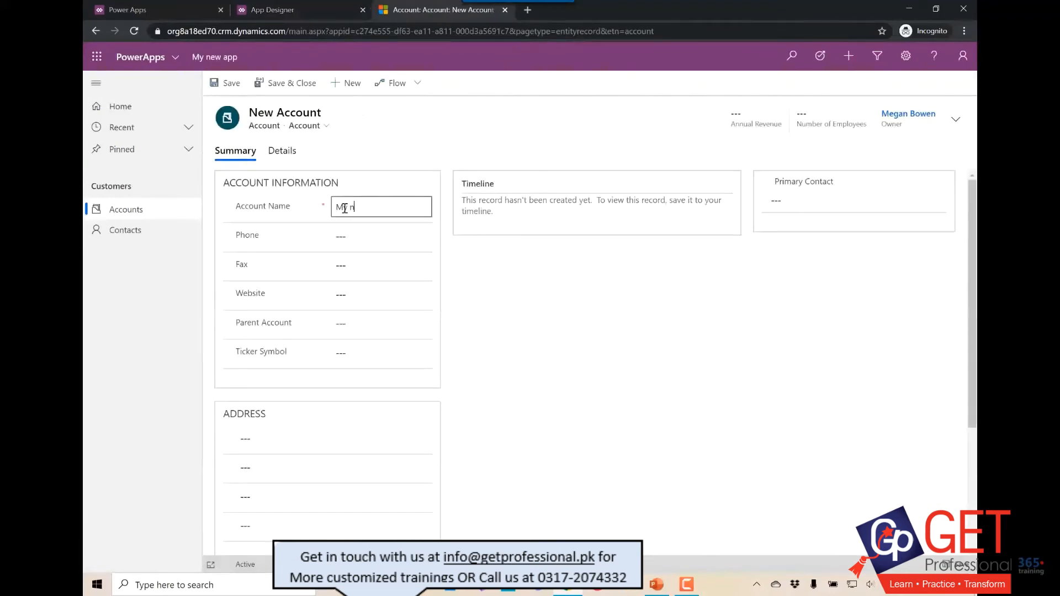
pyautogui.write('t')
pyautogui.click(221, 82)
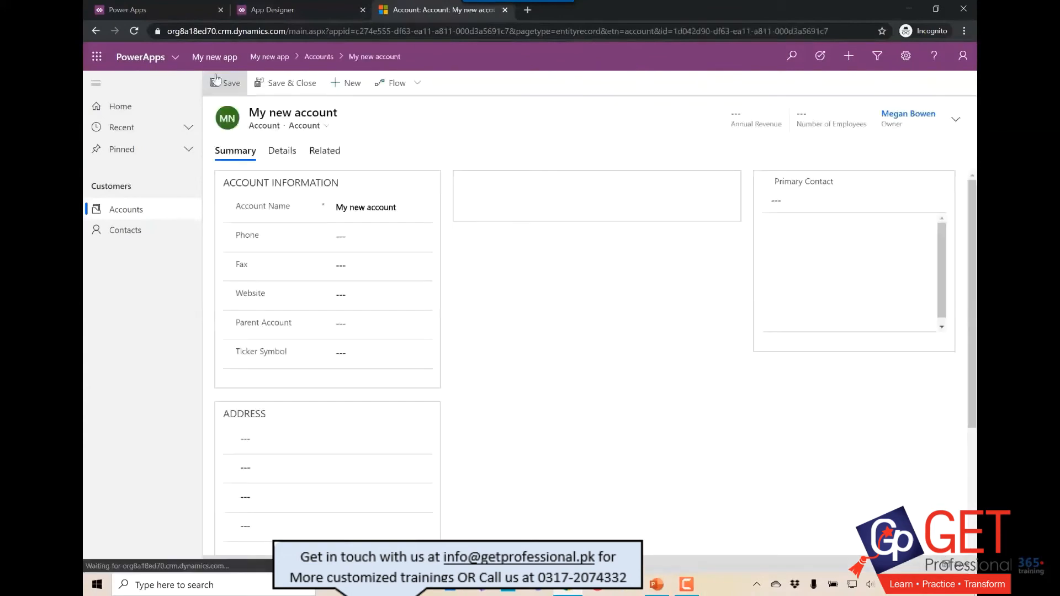
# Step: Check the forms available for the account, and quick-create a related contact with first name "New" and last name "Record"
pyautogui.click(323, 126)
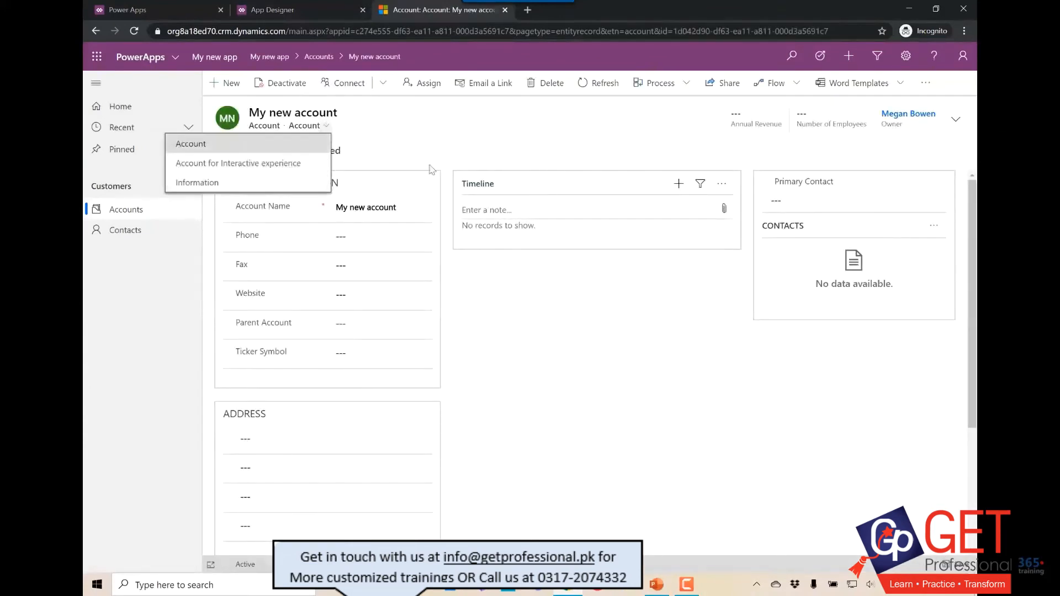
pyautogui.click(526, 333)
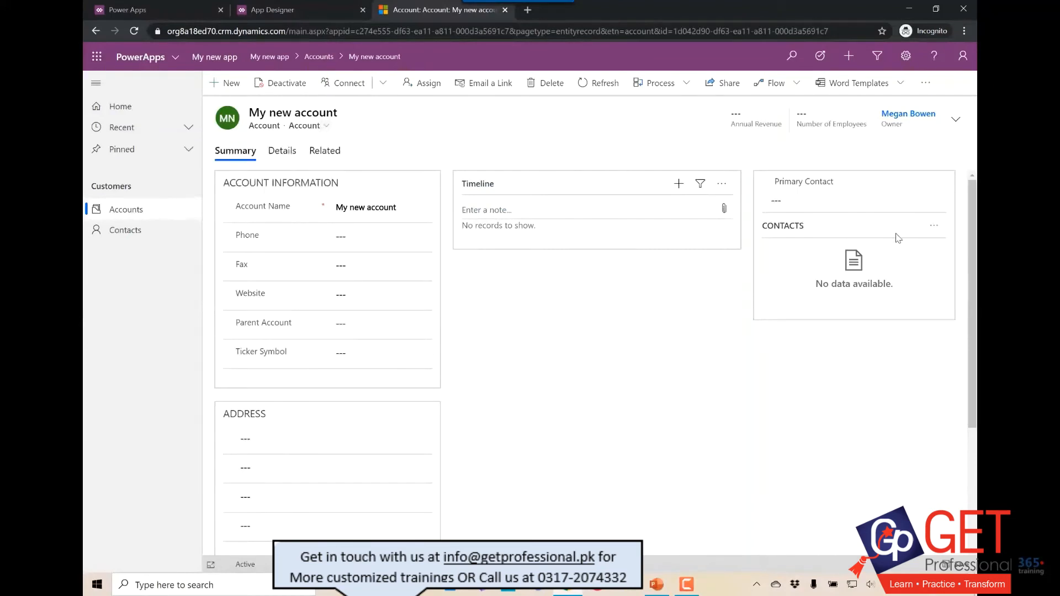
pyautogui.click(933, 225)
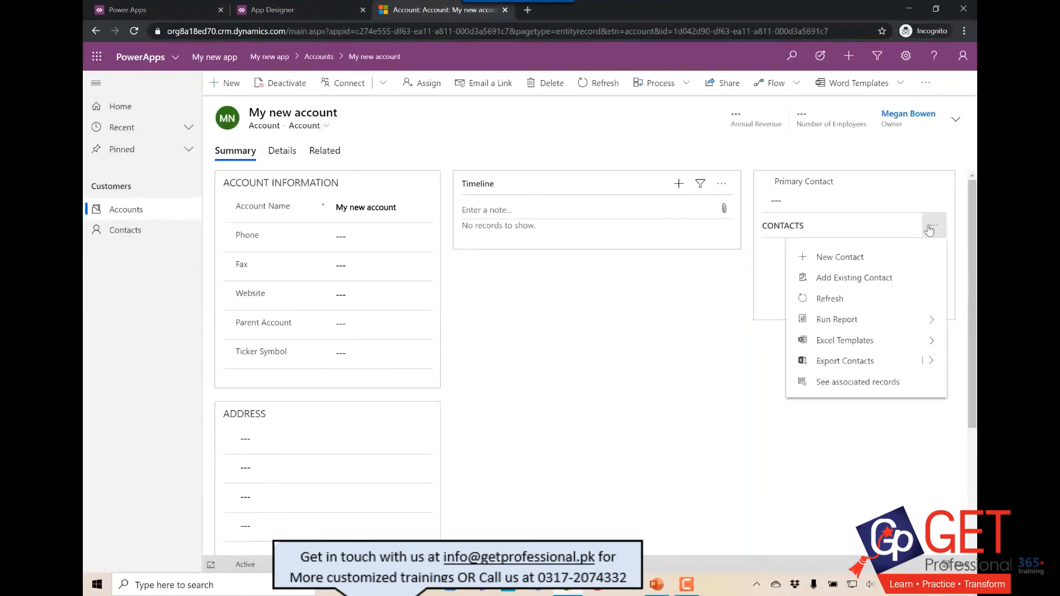
pyautogui.click(851, 258)
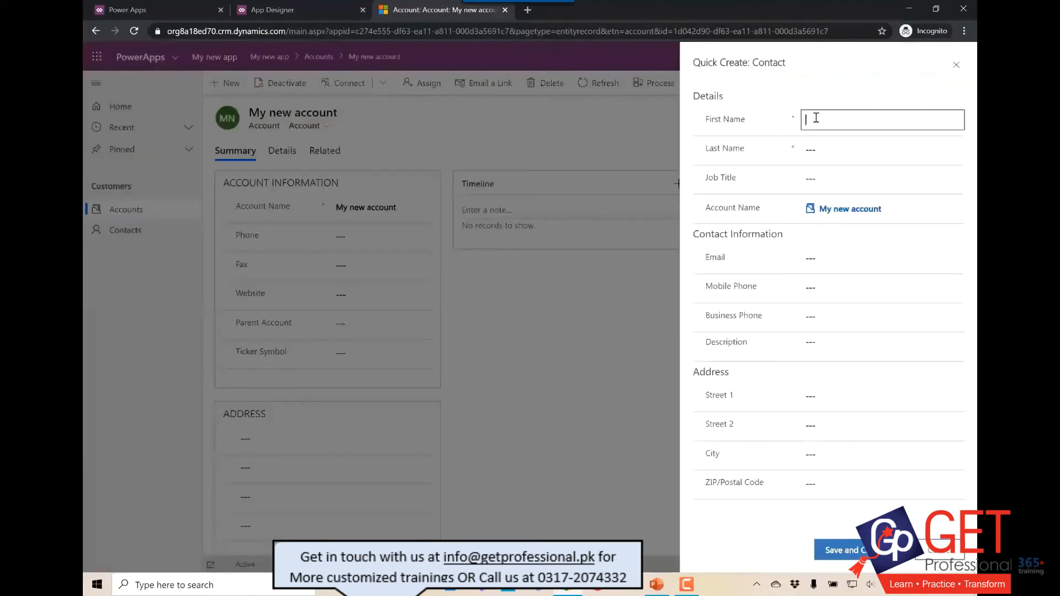
pyautogui.click(816, 117)
pyautogui.write('New')
pyautogui.press('Tab')
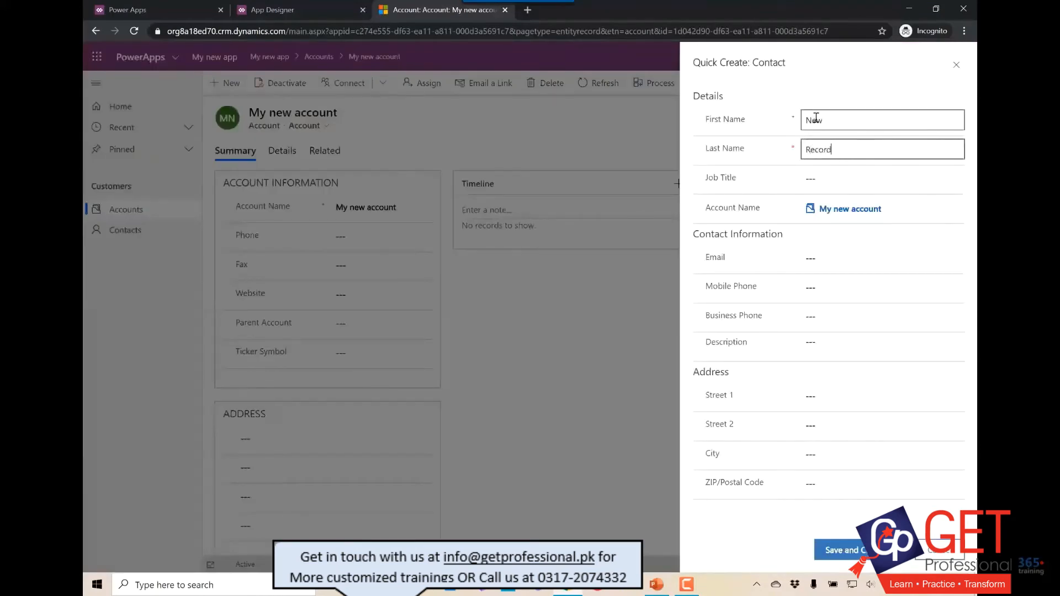
pyautogui.write('Record')
pyautogui.click(840, 550)
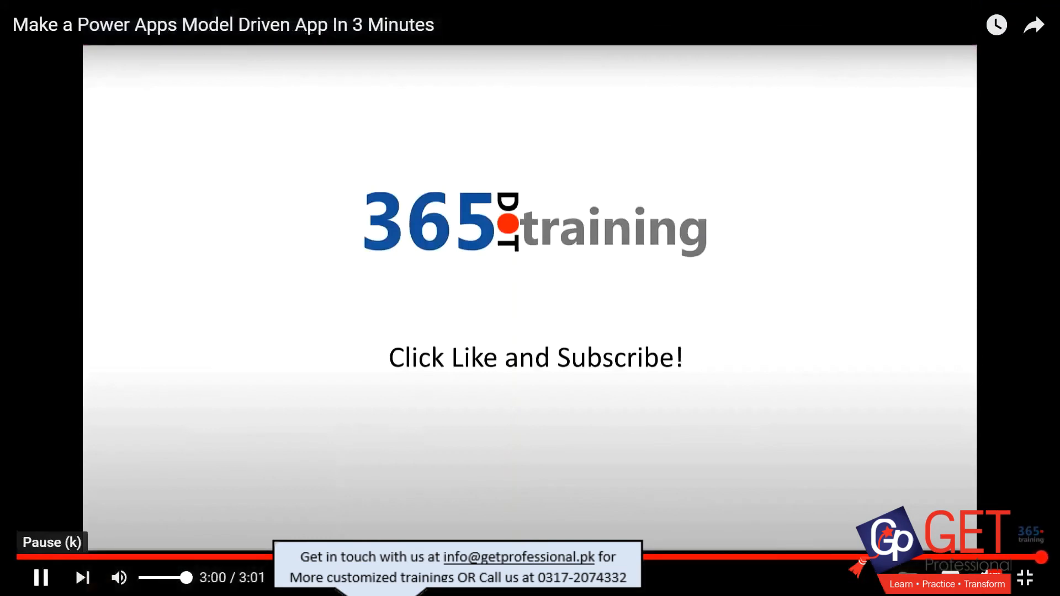
pyautogui.click(41, 578)
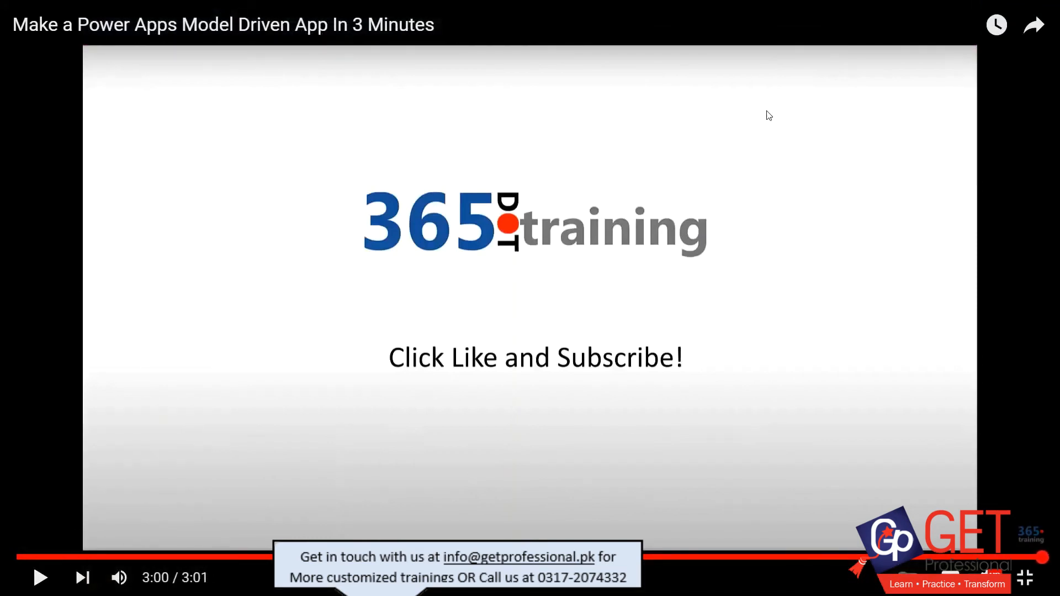
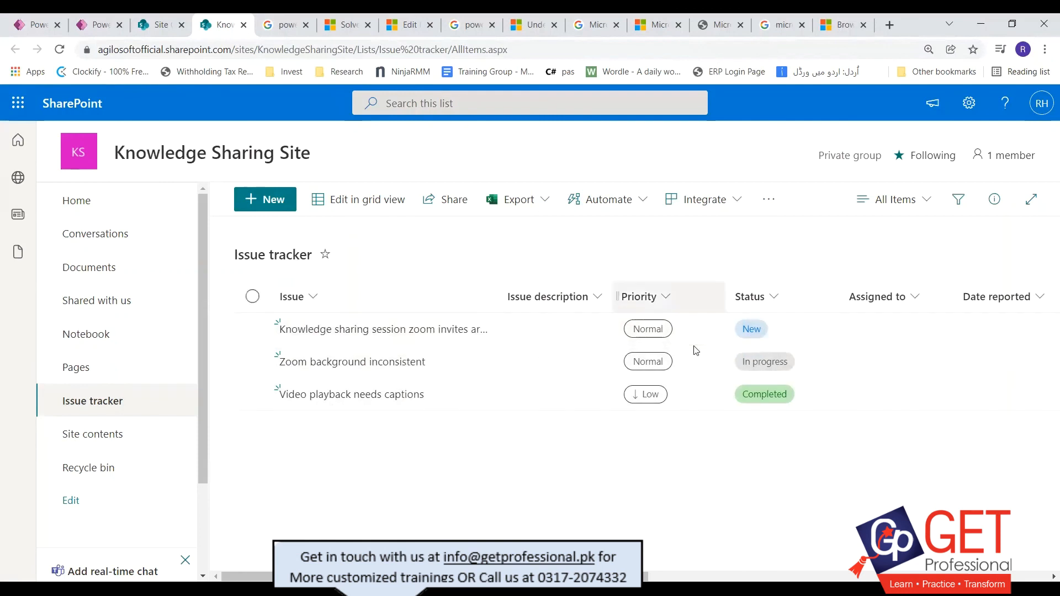
# Step: Switch to the Power Apps canvas editor and examine the issue gallery and its next arrow's full OnSelect formula
pyautogui.click(100, 25)
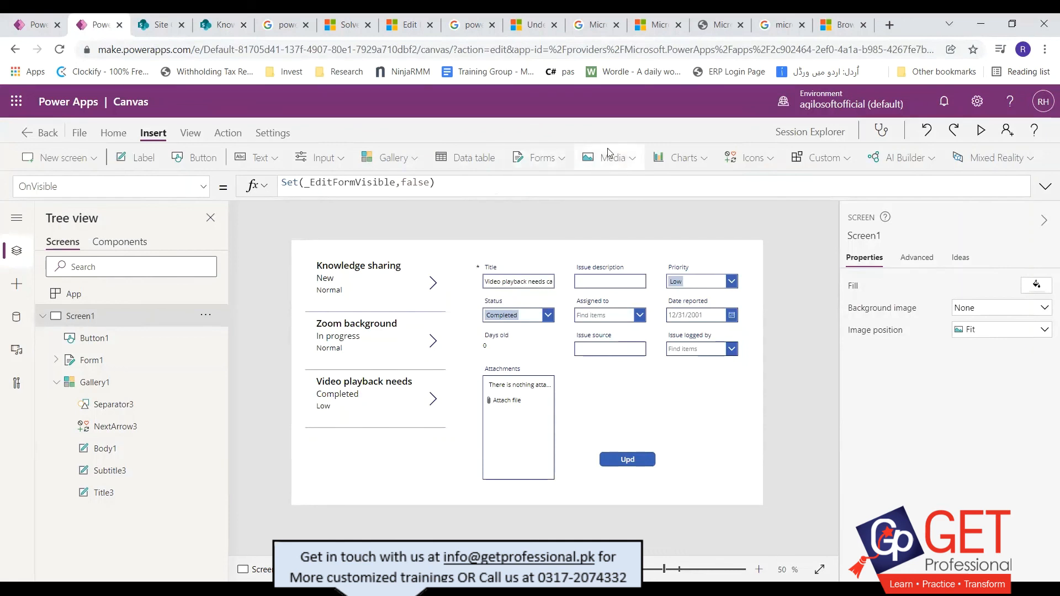
pyautogui.click(378, 290)
pyautogui.click(362, 263)
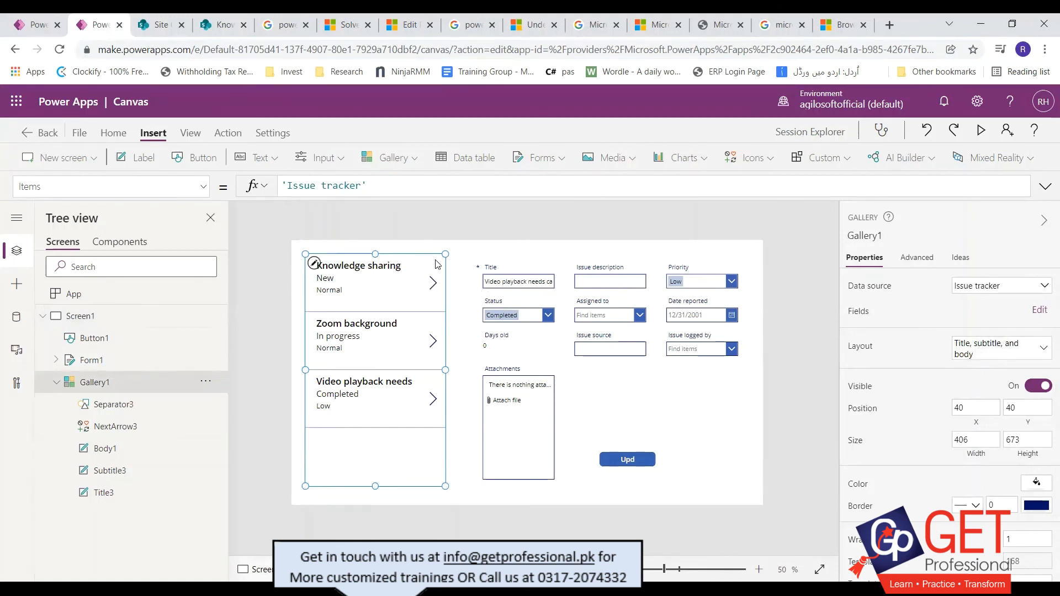
pyautogui.click(434, 283)
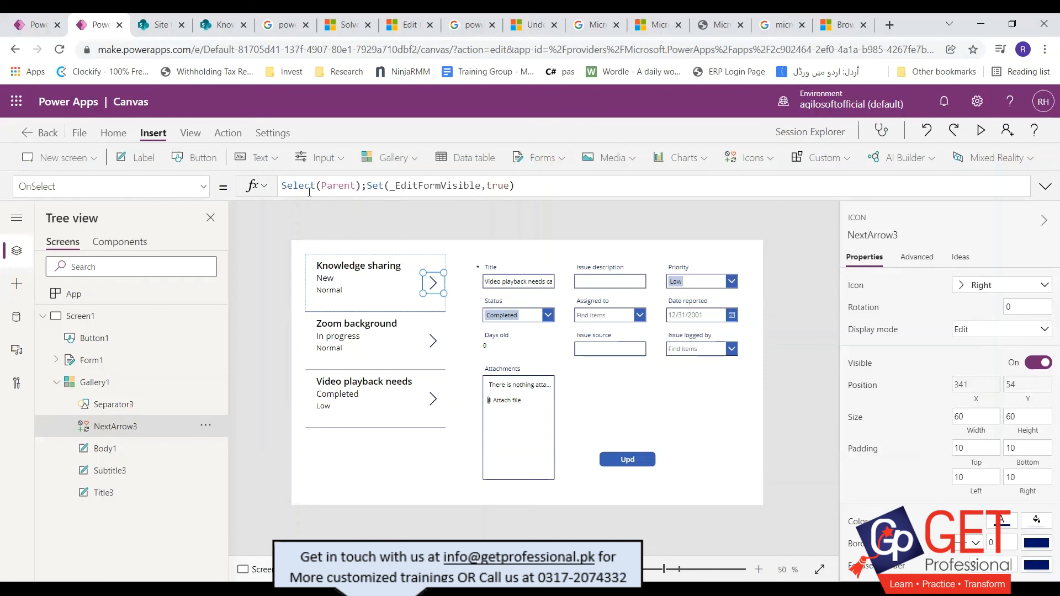
pyautogui.click(520, 182)
pyautogui.click(1045, 186)
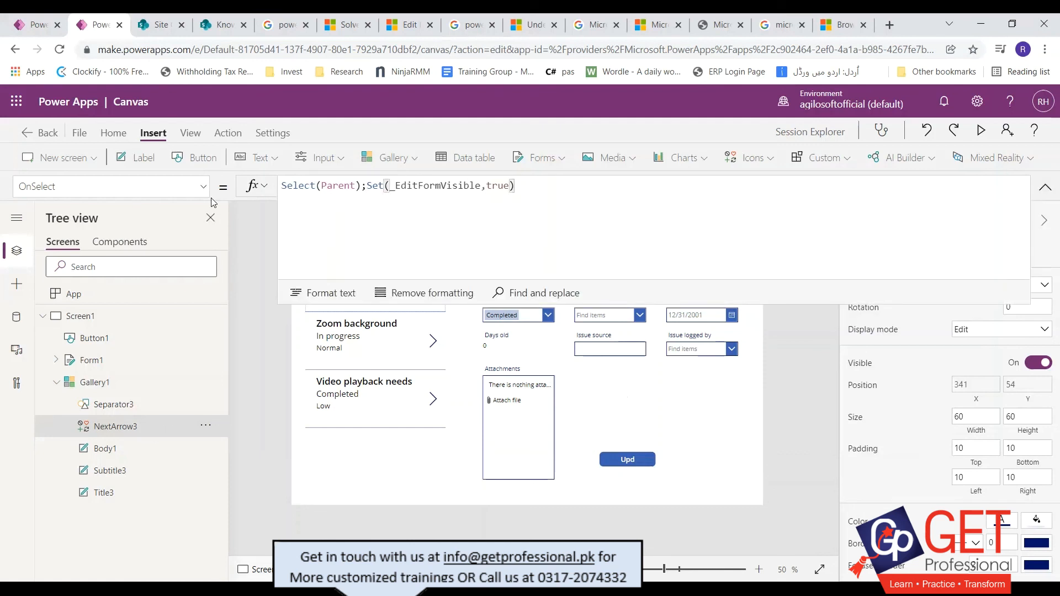
pyautogui.moveTo(518, 188); pyautogui.dragTo(213, 203)
pyautogui.click(427, 224)
pyautogui.click(1046, 188)
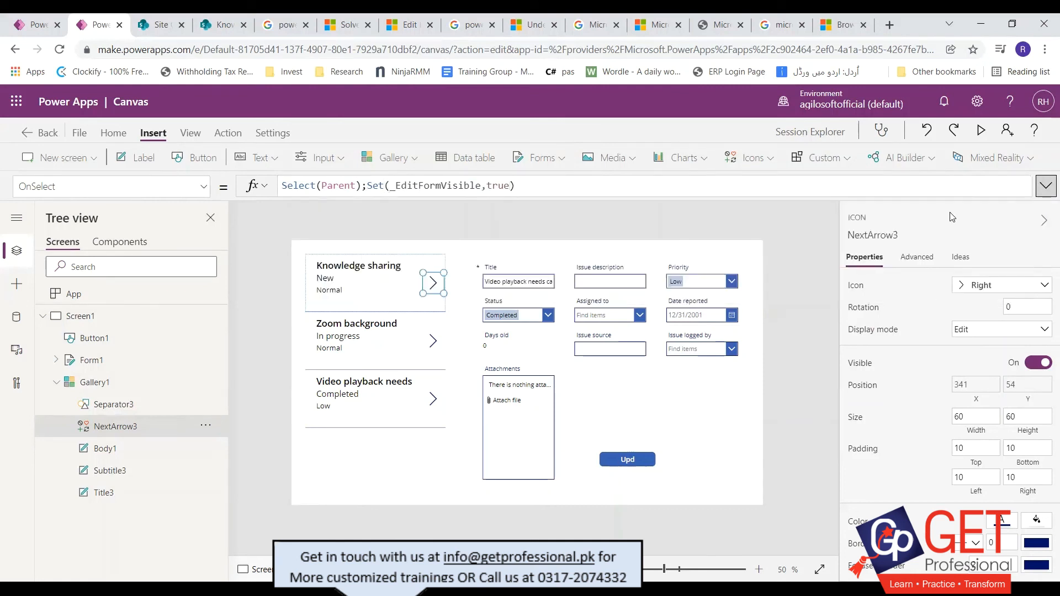
# Step: Examine the screen's OnVisible formula, the submit button's OnSelect formula and the edit form's Visible property
pyautogui.click(577, 258)
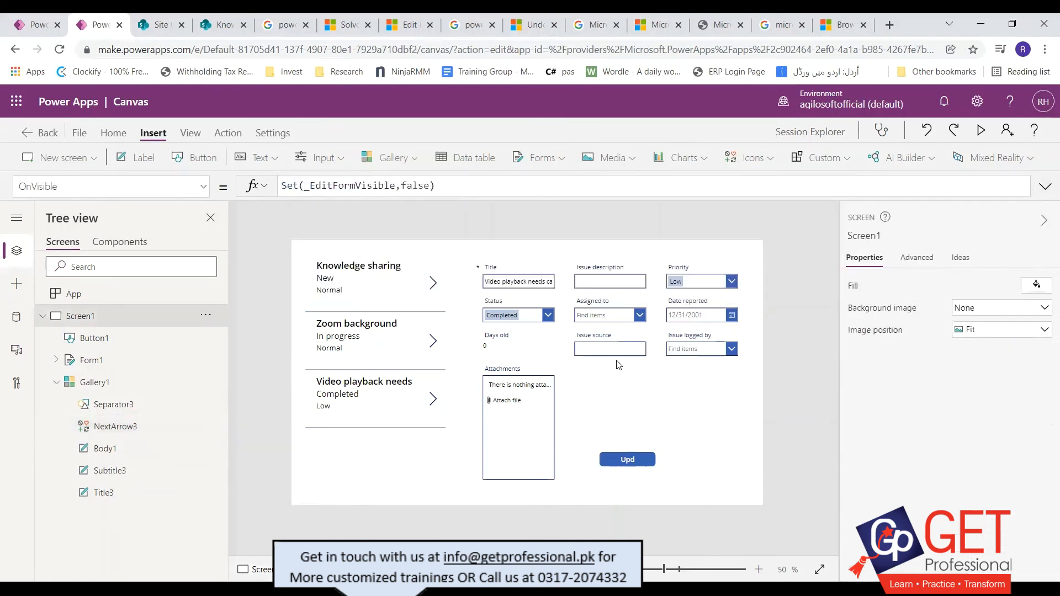
pyautogui.click(645, 396)
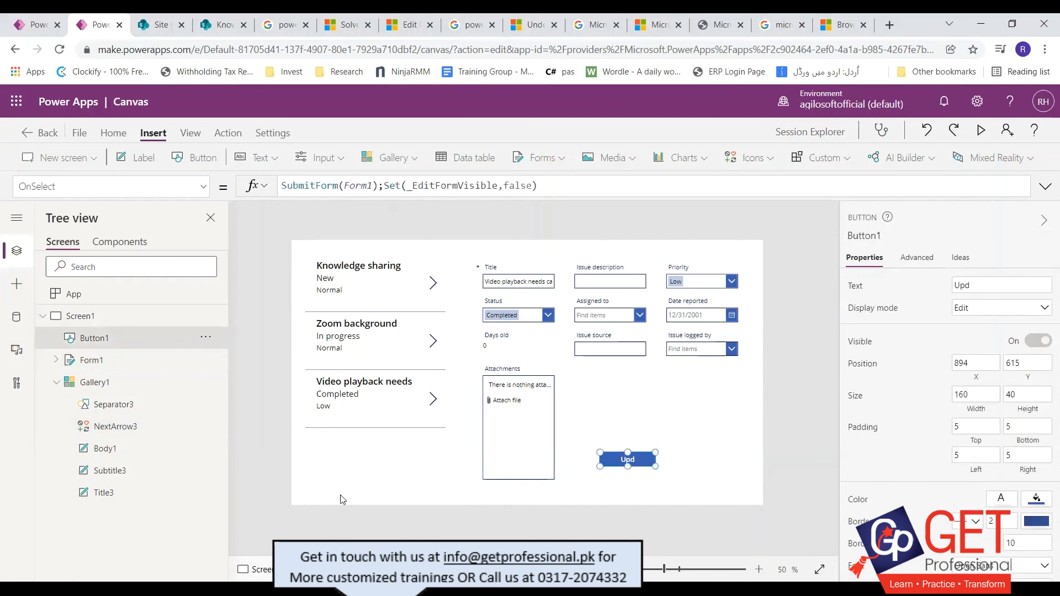
pyautogui.click(363, 516)
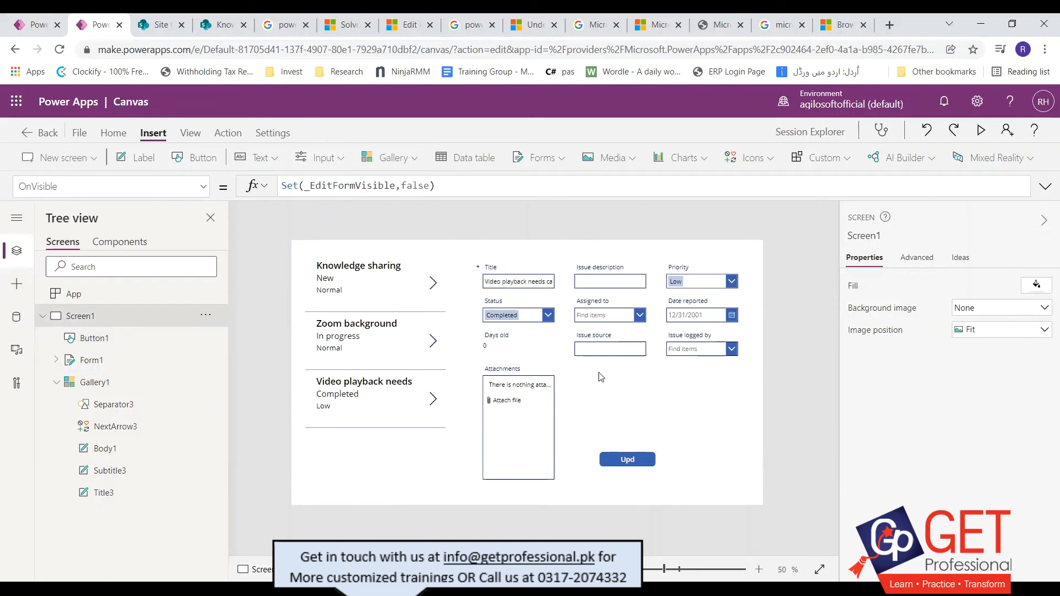
pyautogui.click(636, 412)
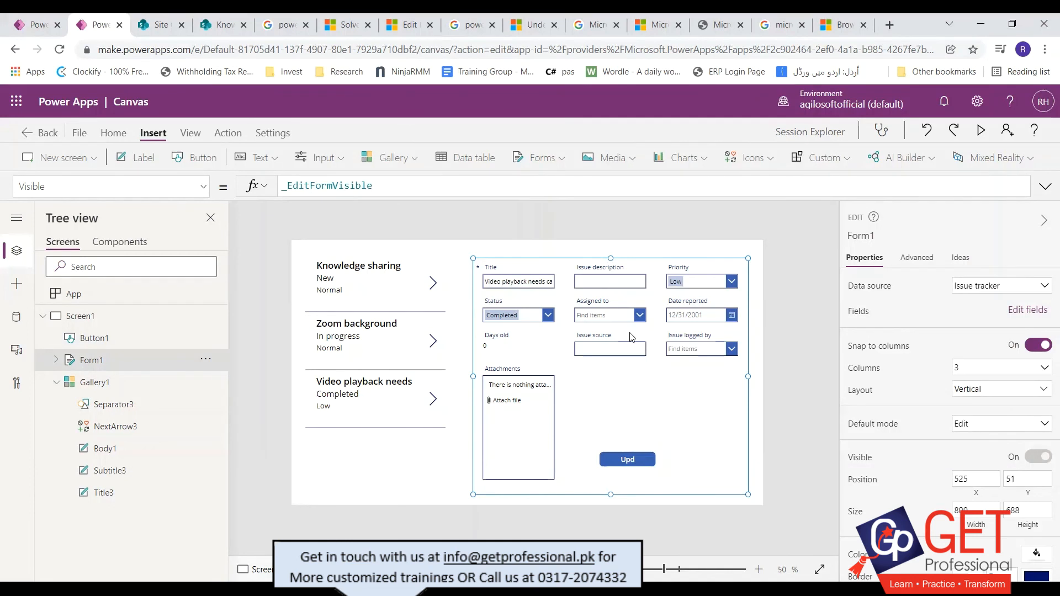
# Step: Change the text of the button below the edit form to "Update"
pyautogui.click(639, 463)
pyautogui.click(1014, 287)
pyautogui.write('ate')
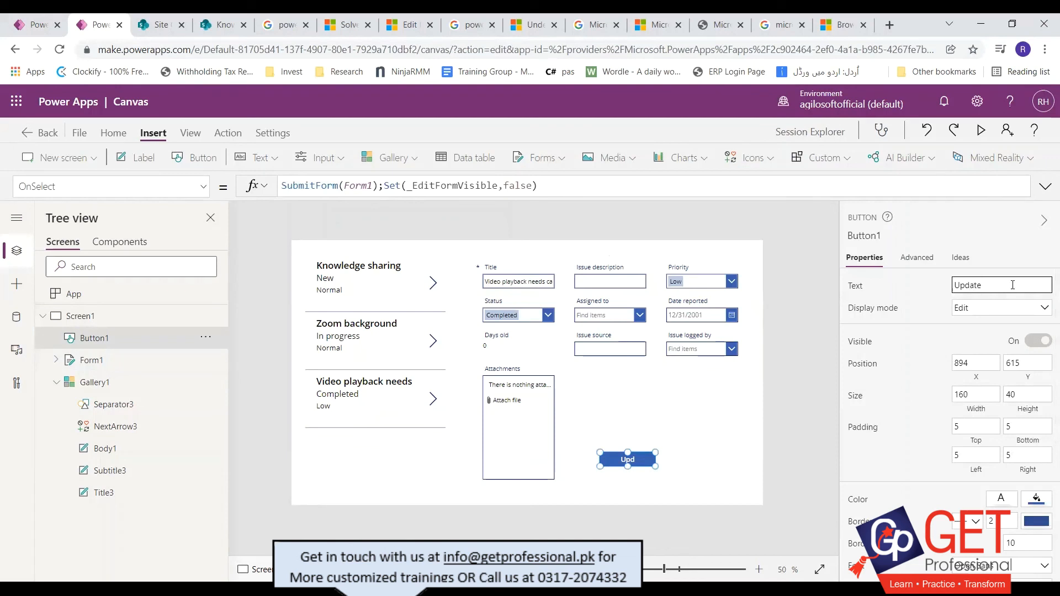
pyautogui.click(621, 512)
# Step: Save the Session Explorer app without version notes and return to the design canvas
pyautogui.click(77, 133)
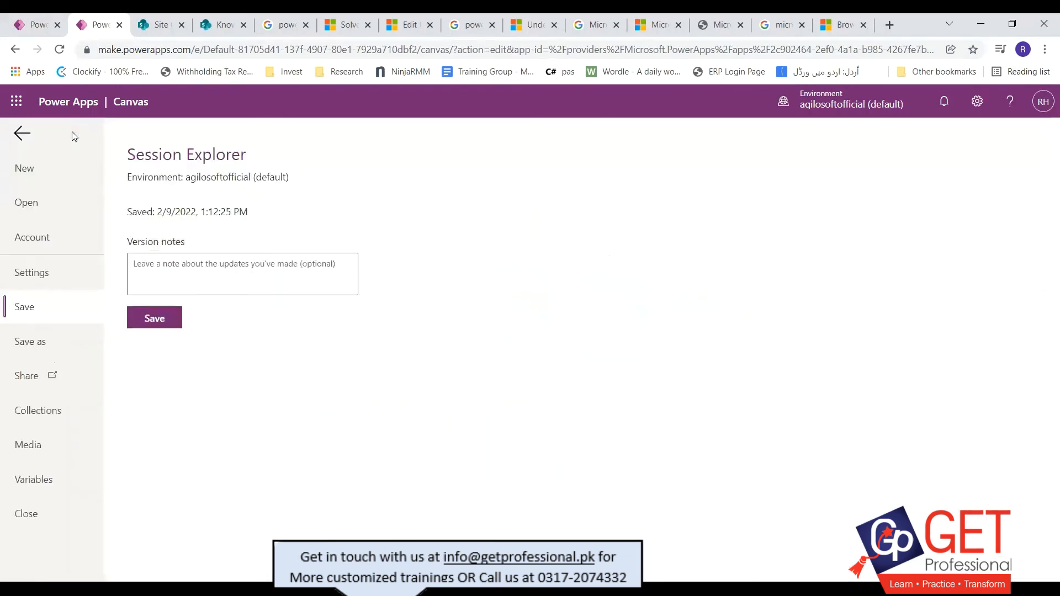
pyautogui.click(156, 318)
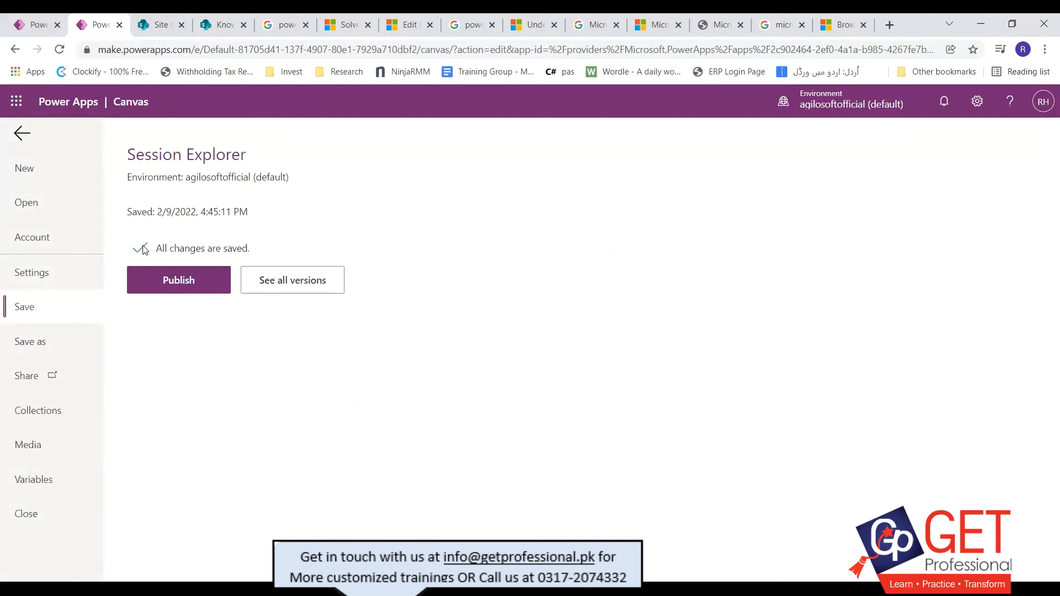
pyautogui.click(22, 134)
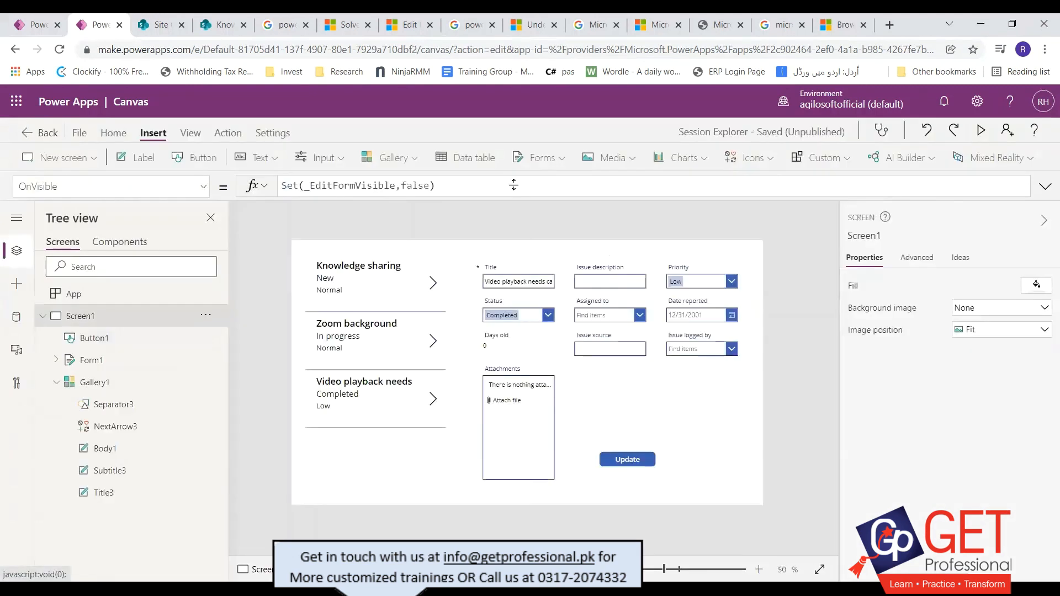
# Step: Preview the app and open each of the three gallery issues in the edit form
pyautogui.click(981, 130)
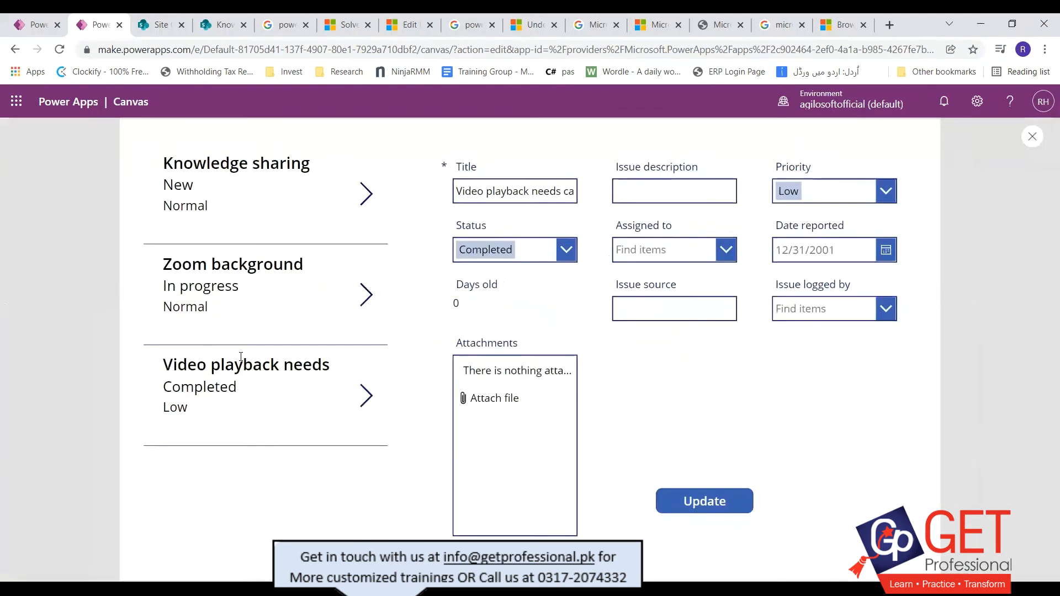
pyautogui.click(367, 196)
pyautogui.click(366, 295)
pyautogui.click(367, 394)
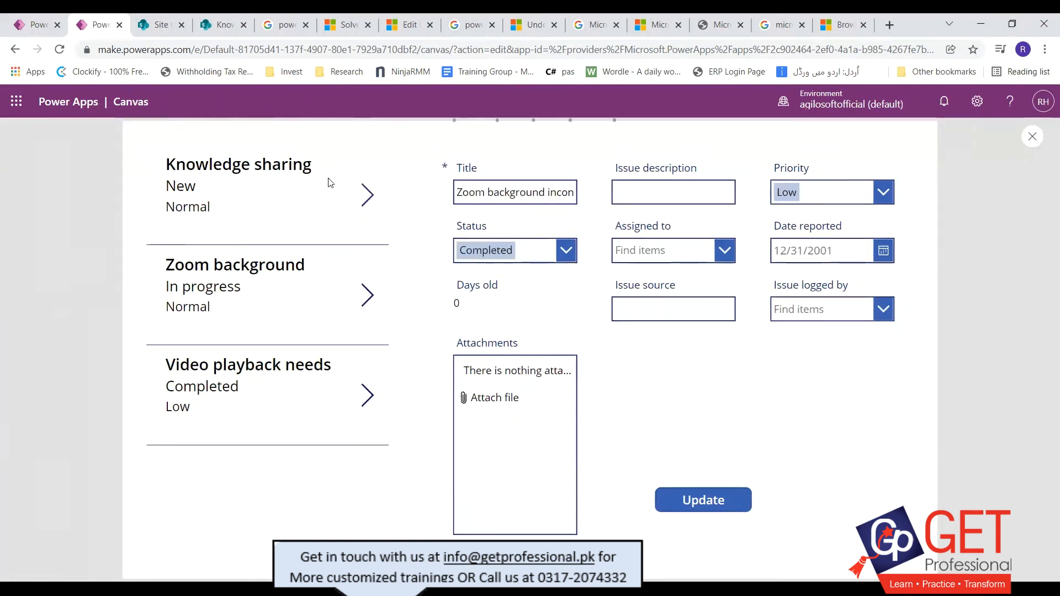
# Step: Set the Knowledge sharing issue's priority to High and submit the update
pyautogui.click(364, 197)
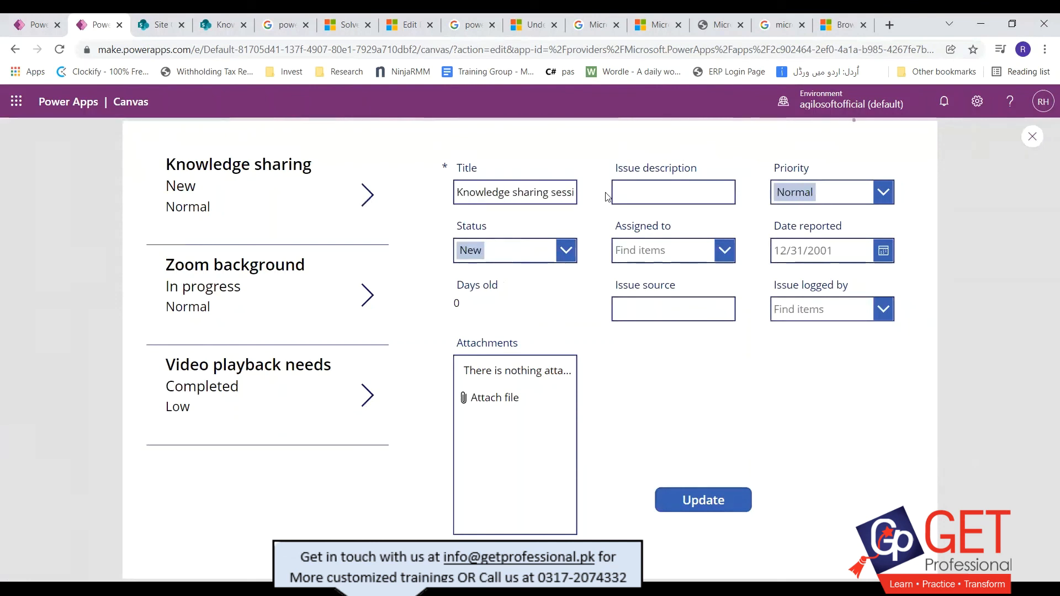
pyautogui.click(887, 197)
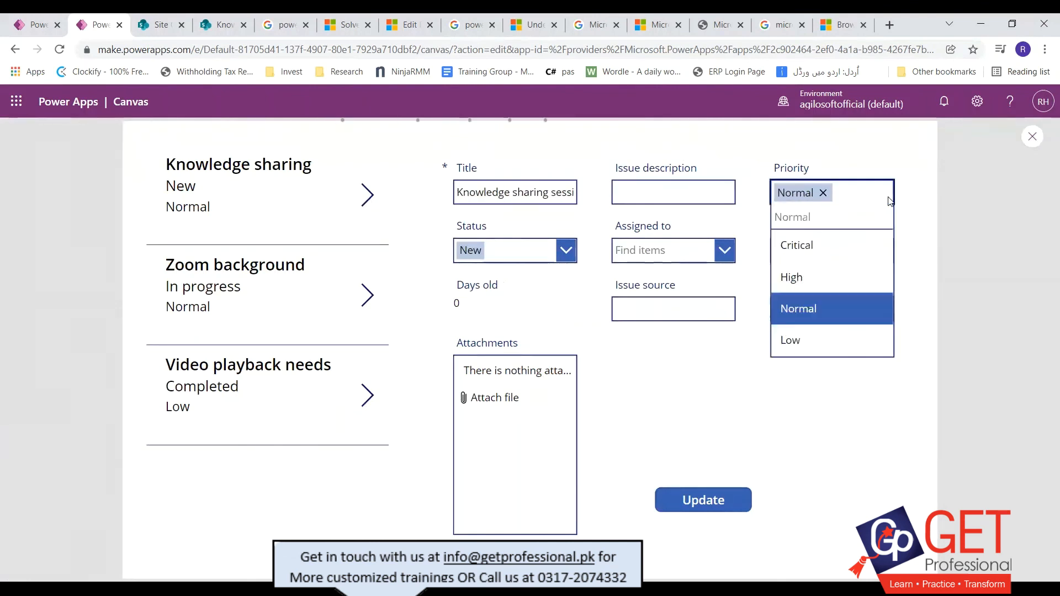
pyautogui.click(830, 274)
pyautogui.click(709, 502)
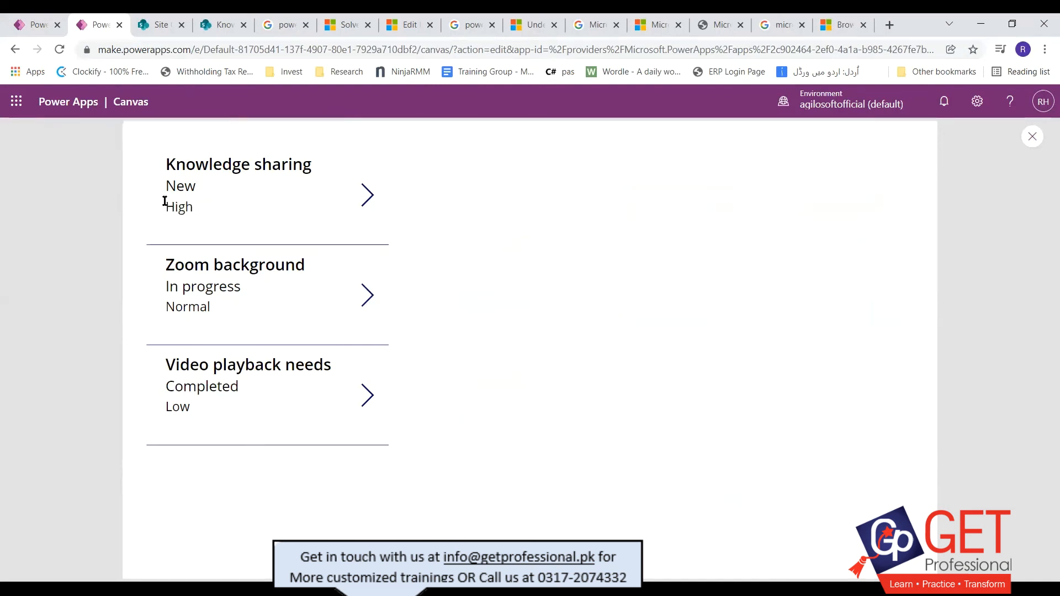
# Step: Check the edit form for all three gallery issues again and close the app preview
pyautogui.click(368, 198)
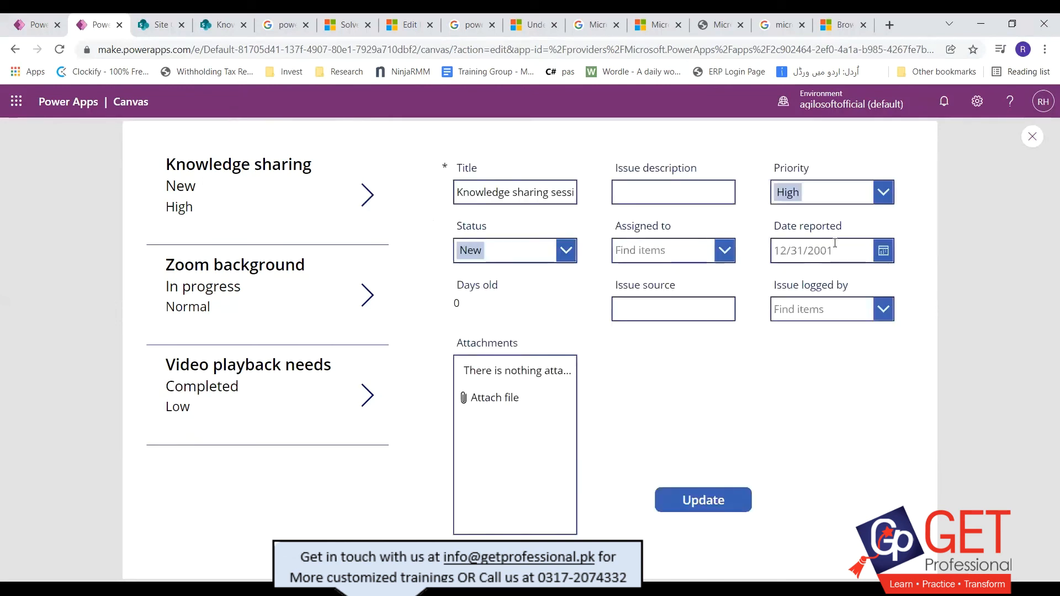
pyautogui.click(370, 295)
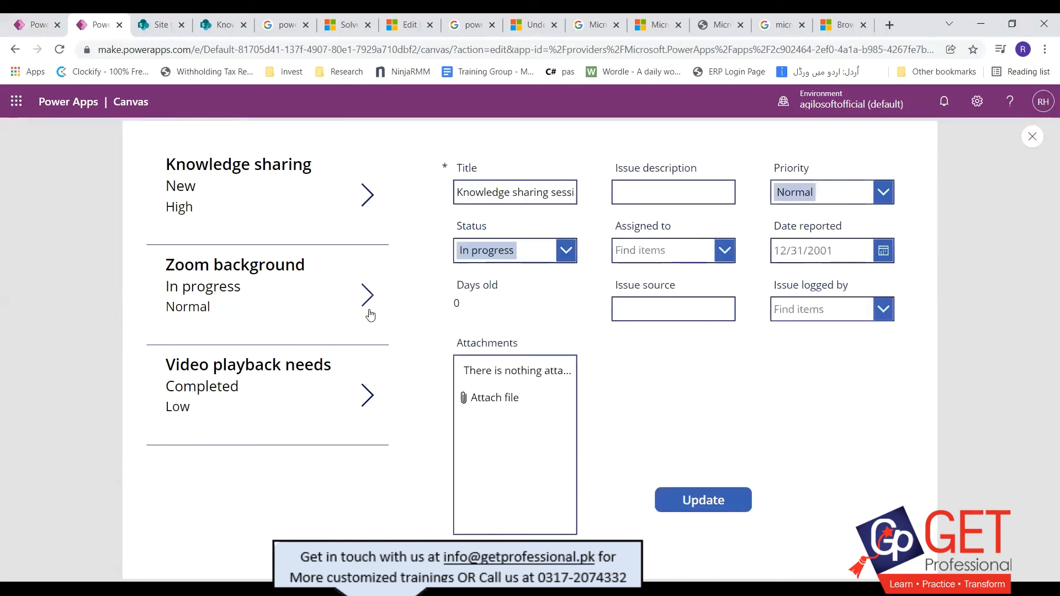
pyautogui.click(368, 408)
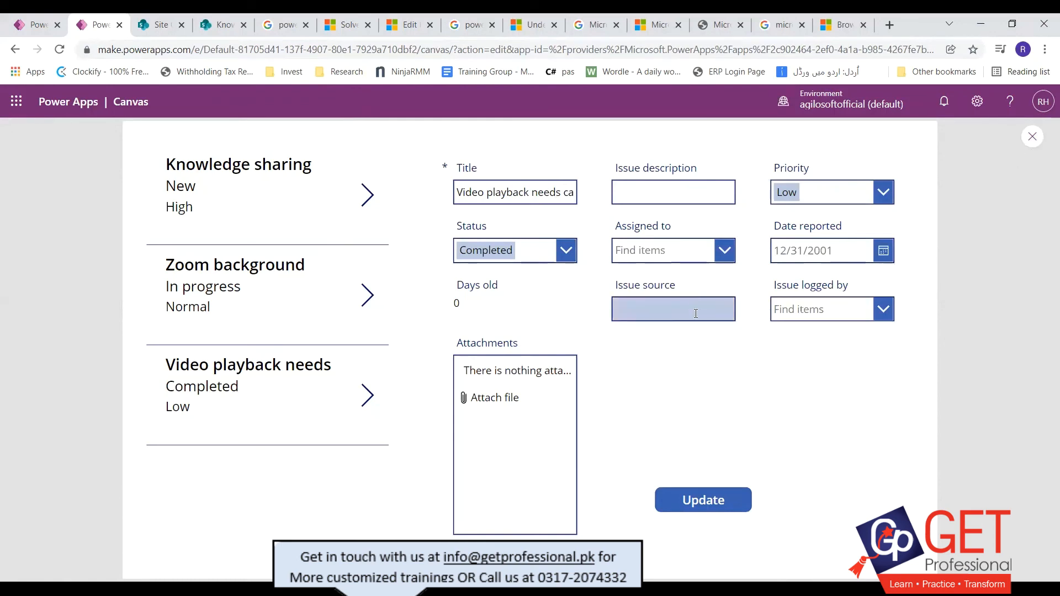
pyautogui.click(1031, 138)
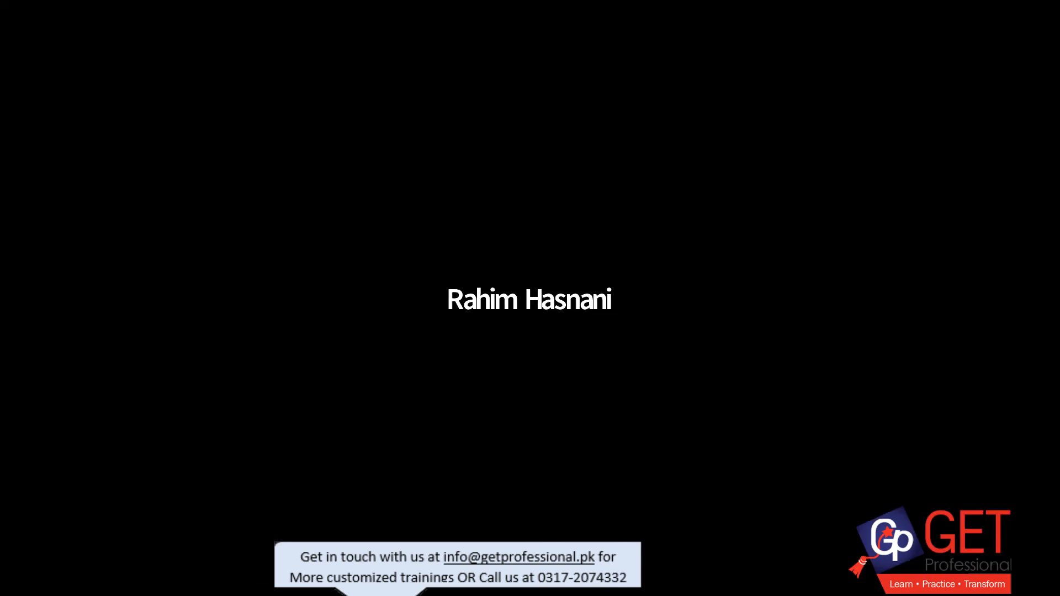